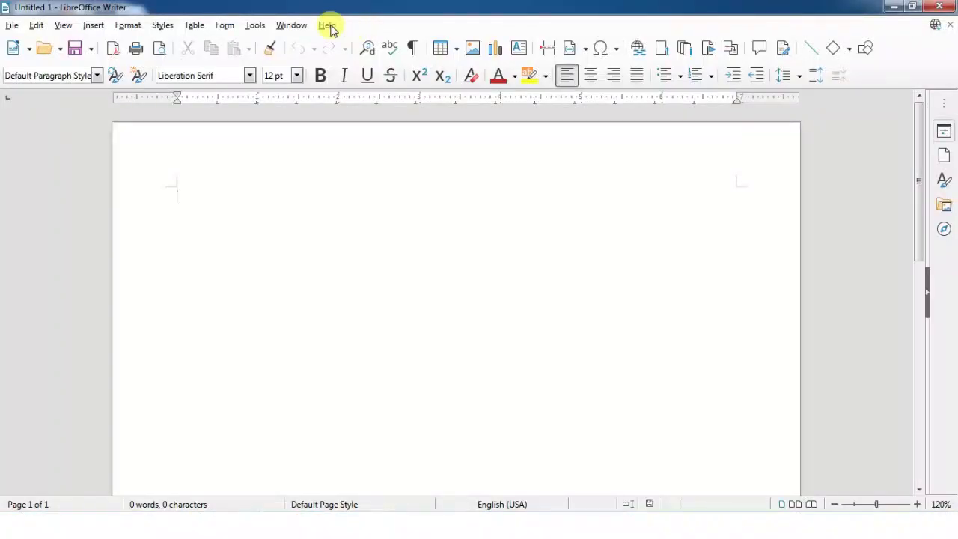
left_click(224, 25)
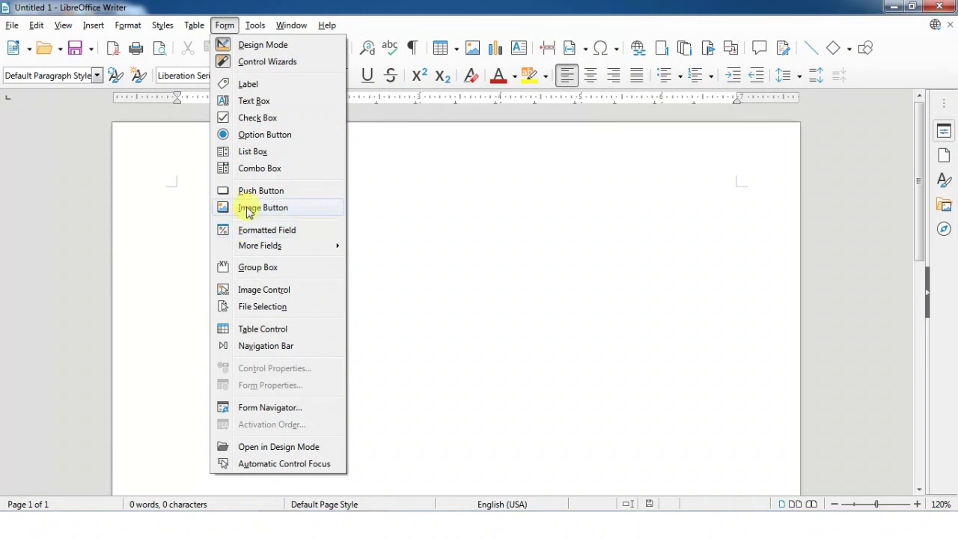
mouse_move(255, 25)
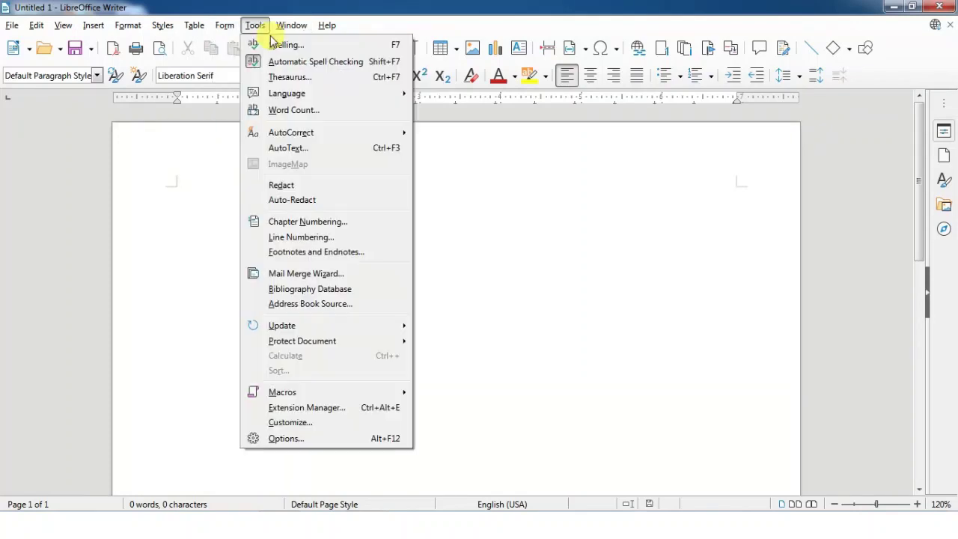
mouse_move(227, 30)
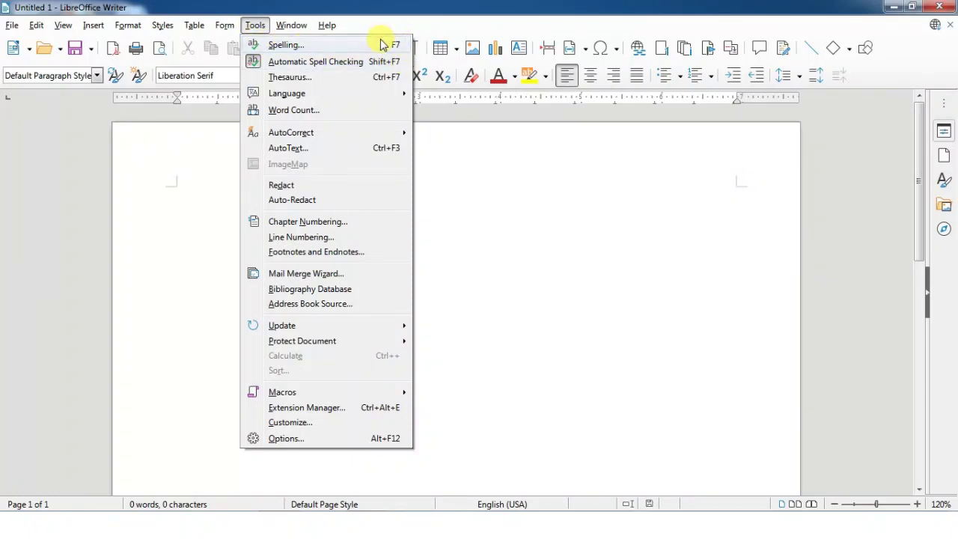
left_click(201, 208)
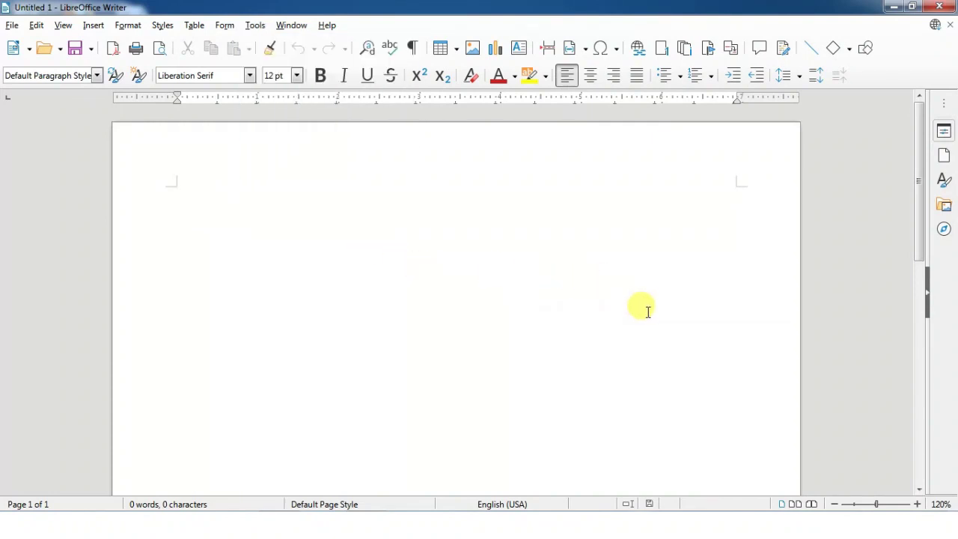
Step: Zoom the page to 220% and write the misspelled word "mangg" on the first line, followed by a new line
left_click(917, 504)
left_click(918, 503)
left_click(918, 504)
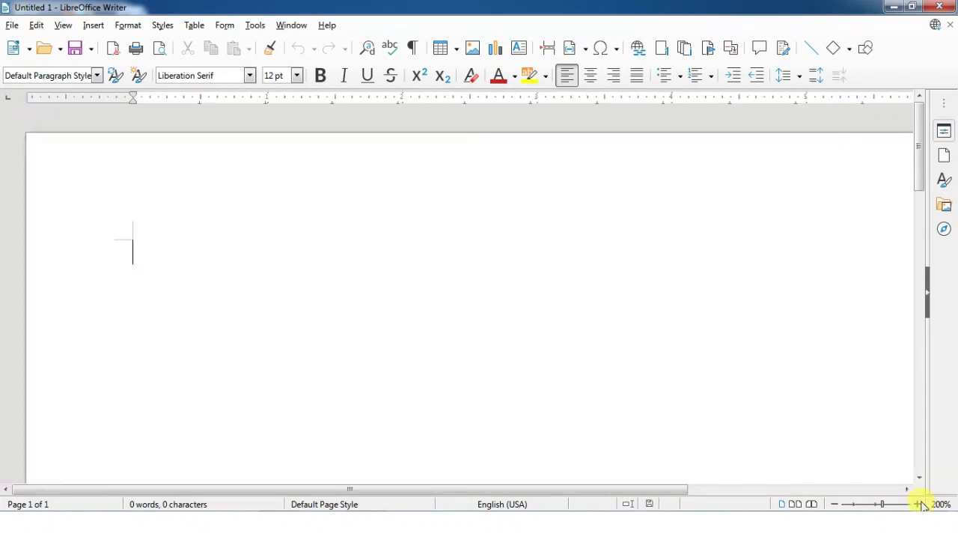
left_click(918, 504)
left_click_drag(614, 490, 634, 490)
type("m")
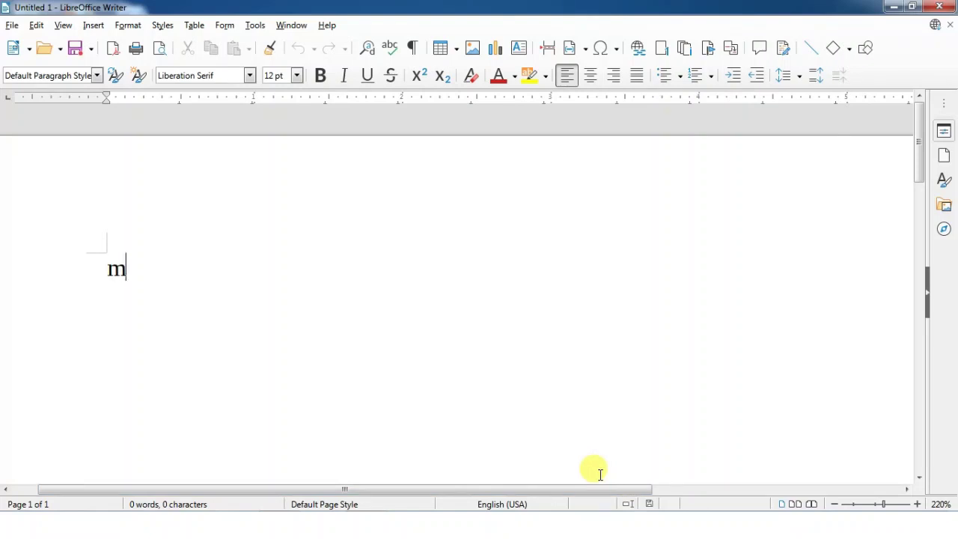
type("angg")
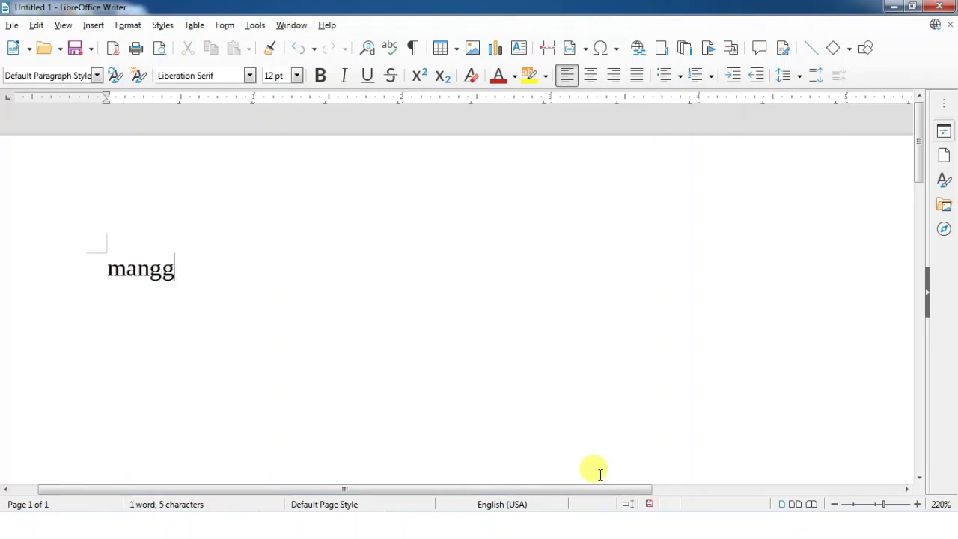
key("Return")
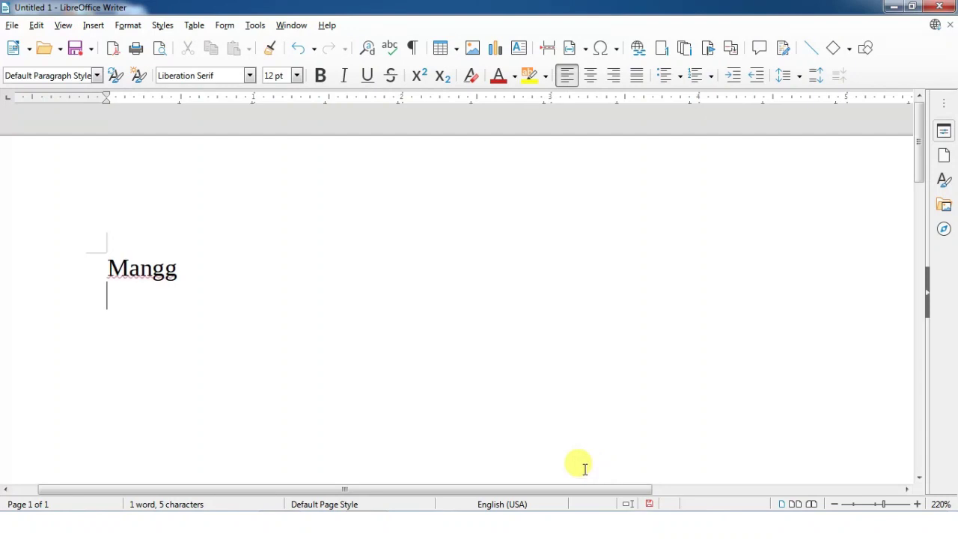
Step: Run the spelling check on the misspelled word in the first line and correct it to the suggestion "Mango"
left_click_drag(108, 269, 214, 269)
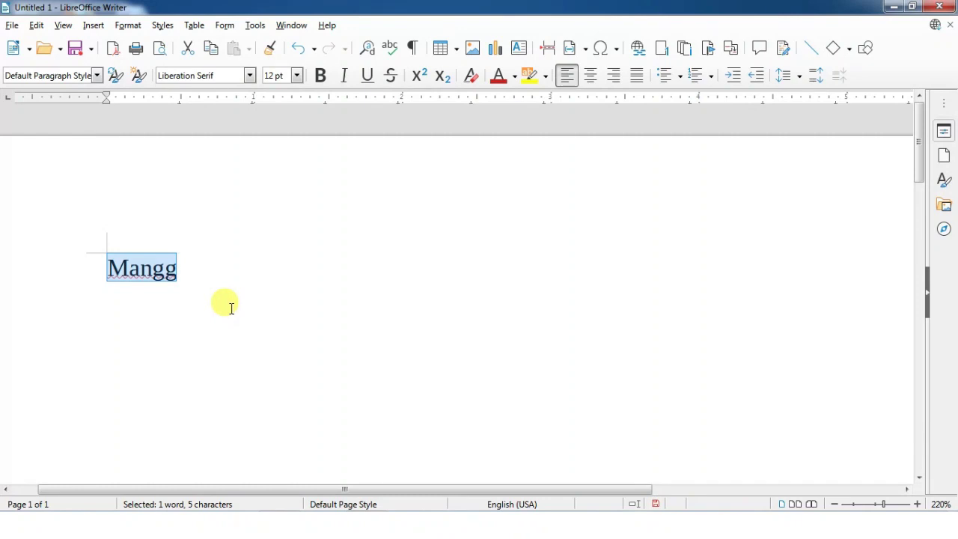
key("F7")
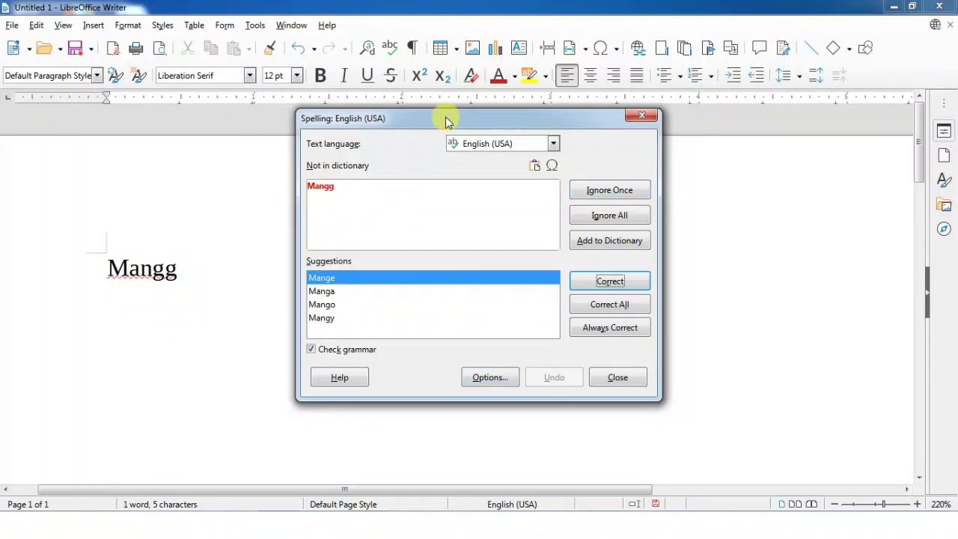
left_click_drag(449, 122, 382, 133)
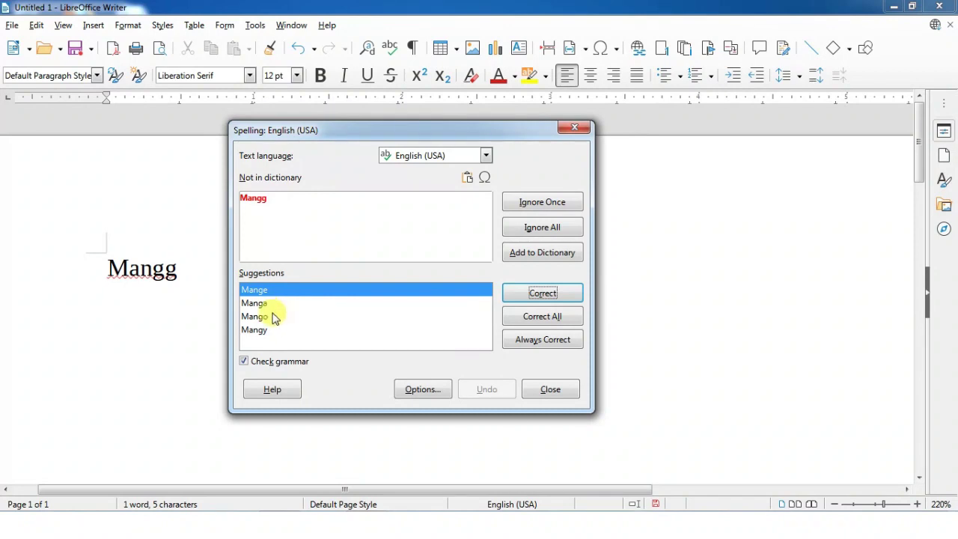
left_click(253, 319)
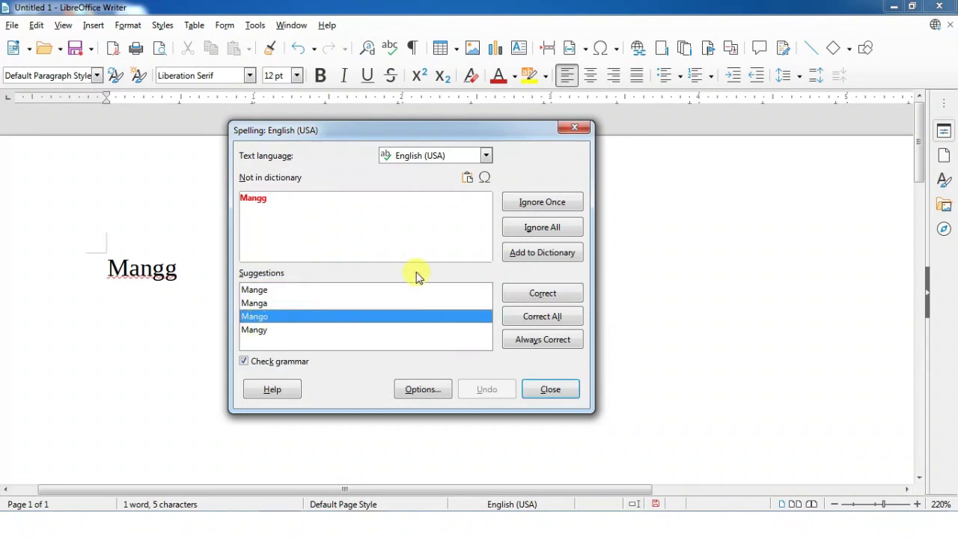
left_click(550, 298)
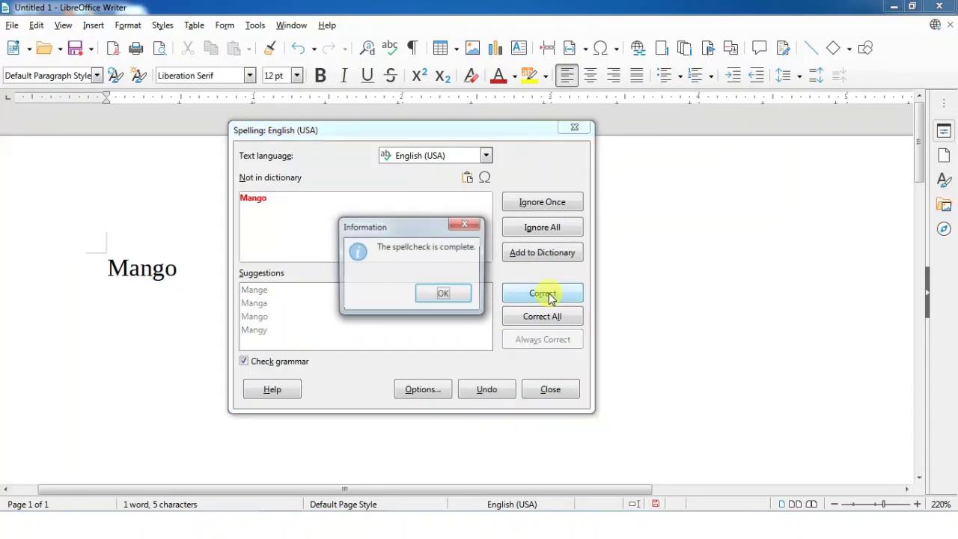
left_click(440, 300)
left_click(550, 389)
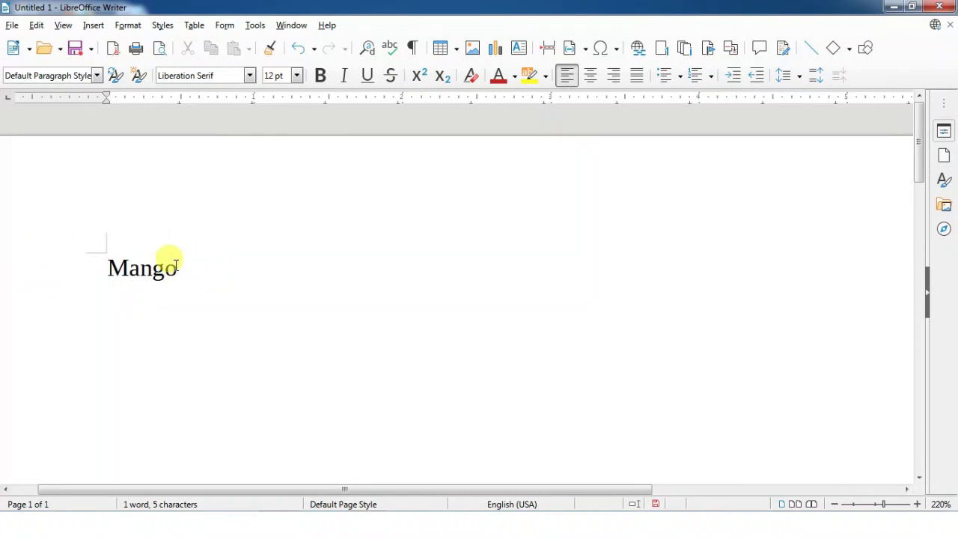
Step: Turn off automatic spell checking for the document
left_click(222, 269)
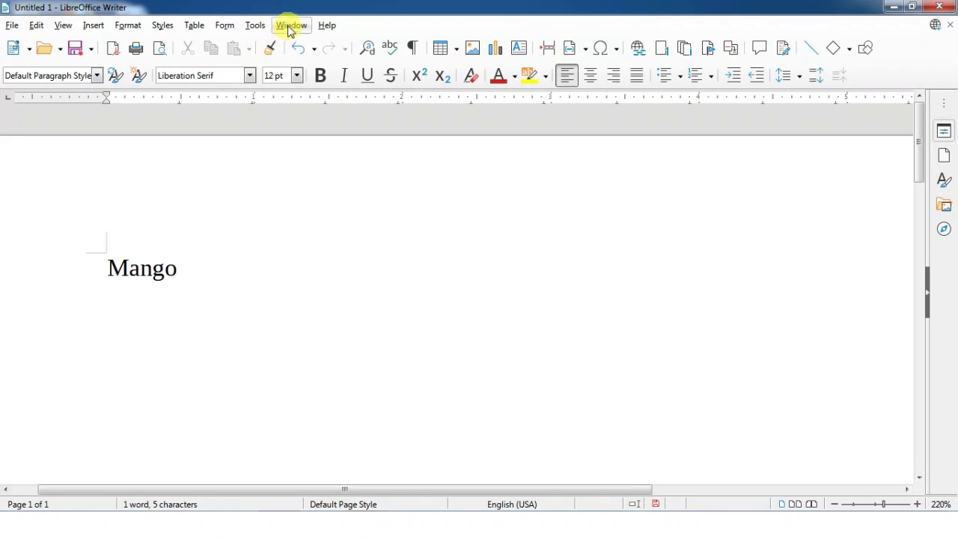
left_click(255, 25)
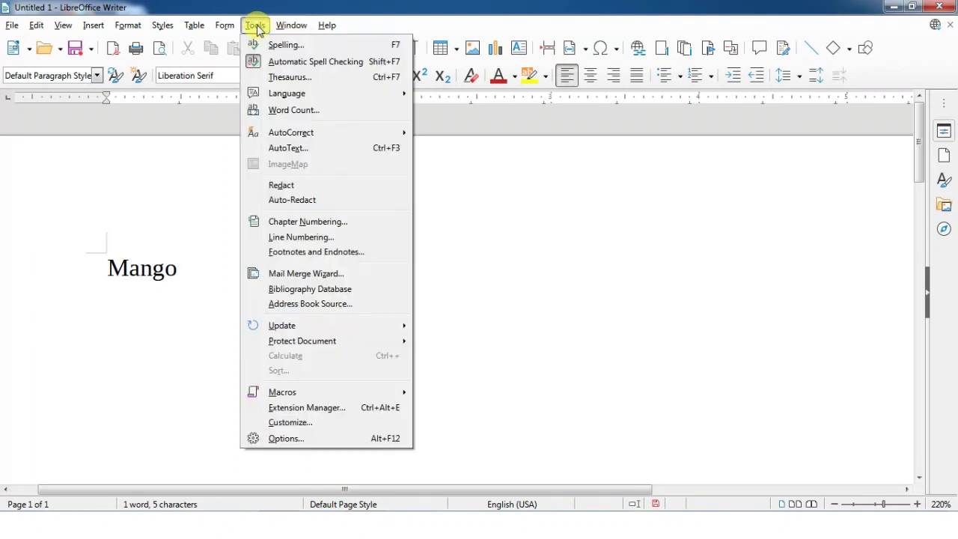
left_click(259, 63)
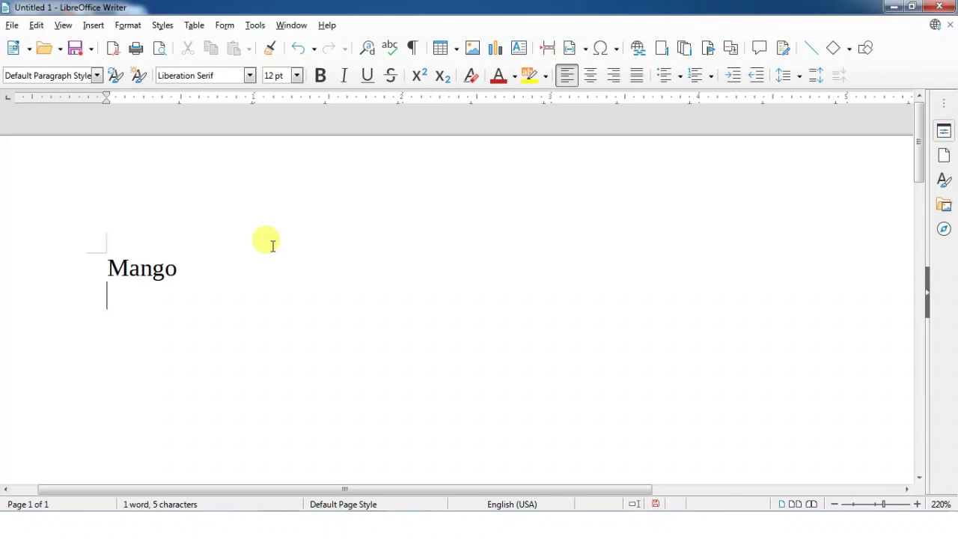
Step: Write "mangg" on the second line, start a new line, and turn automatic spell checking on
type("mangg")
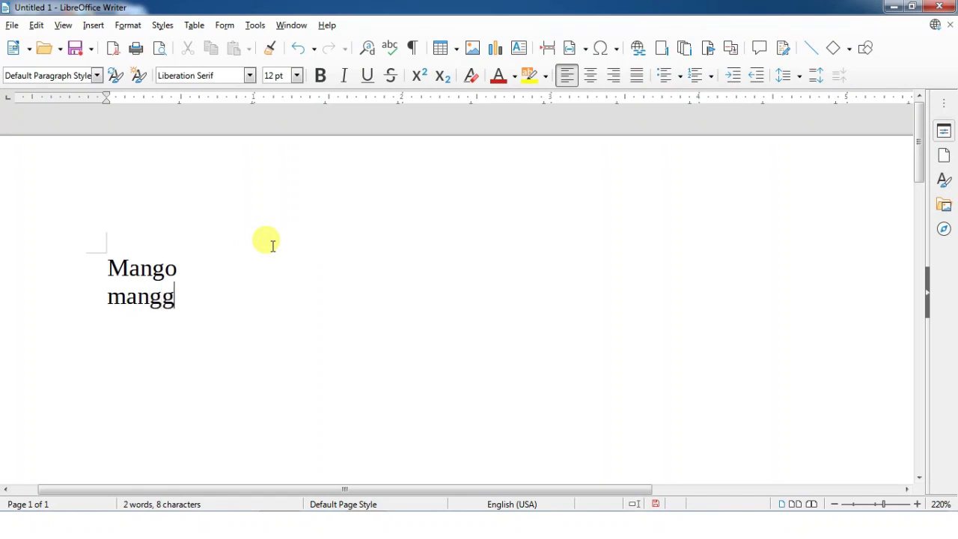
key("Return")
left_click(257, 25)
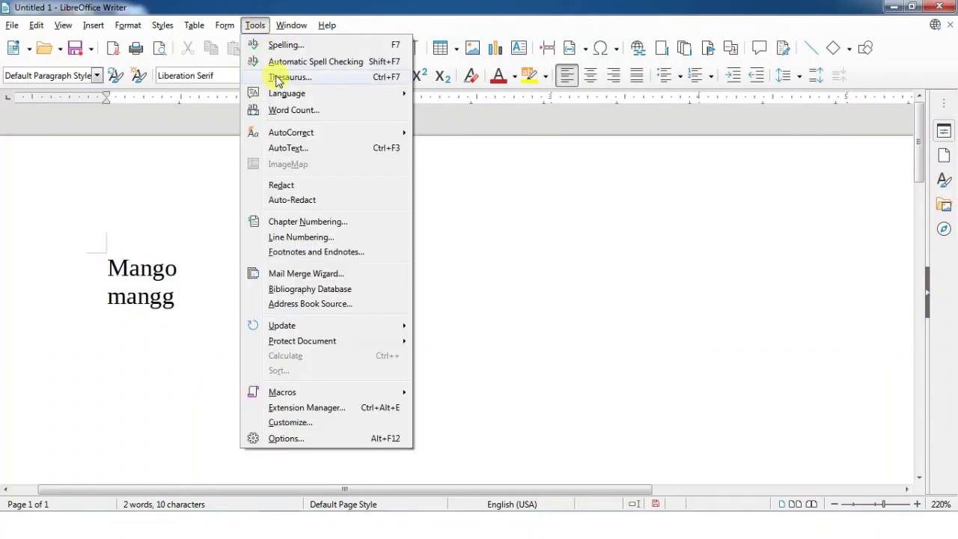
left_click(277, 60)
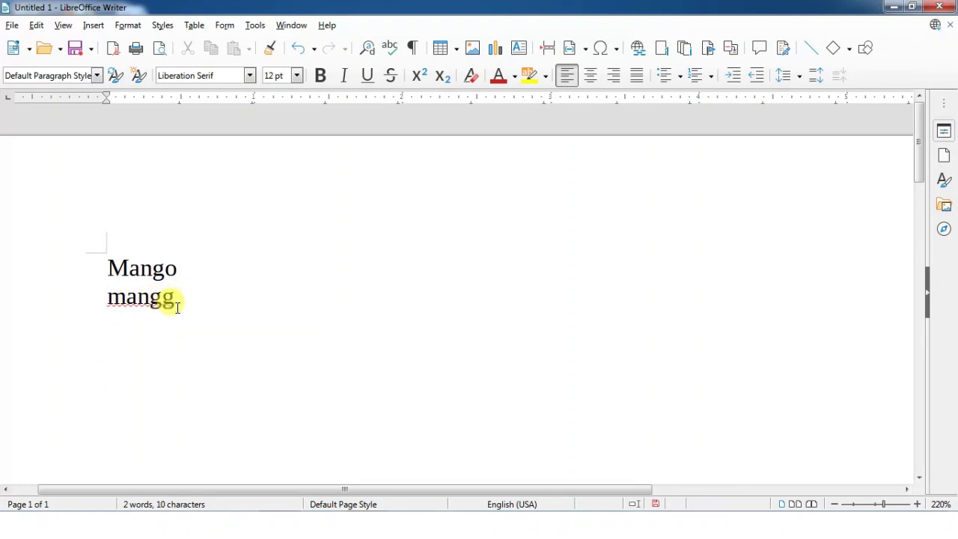
Step: Look over the text language options, and view the word and character counts of the two-line document
left_click(247, 26)
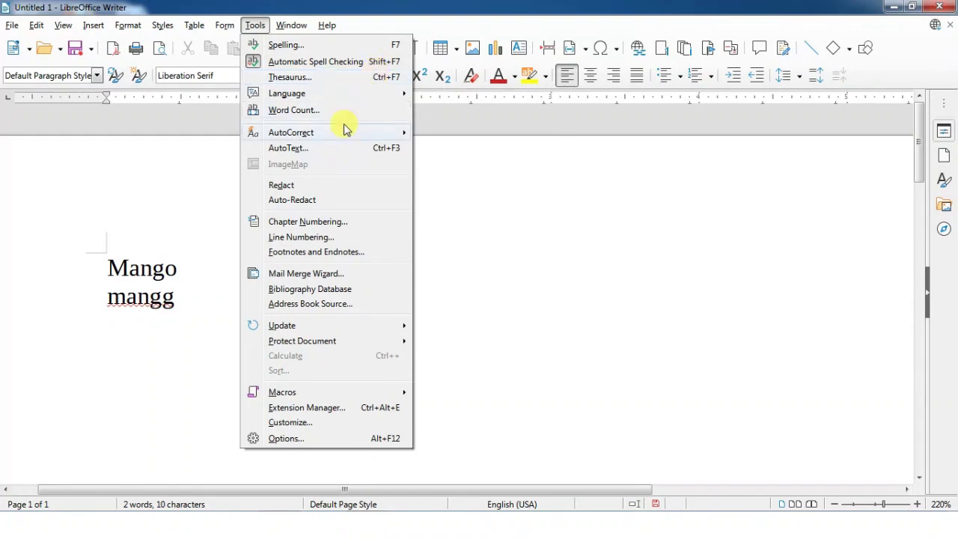
mouse_move(344, 95)
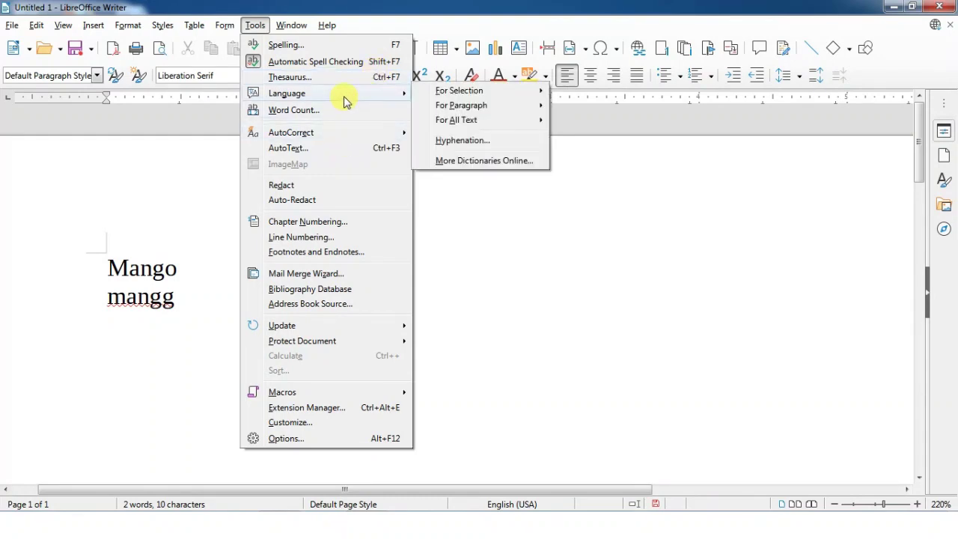
mouse_move(483, 93)
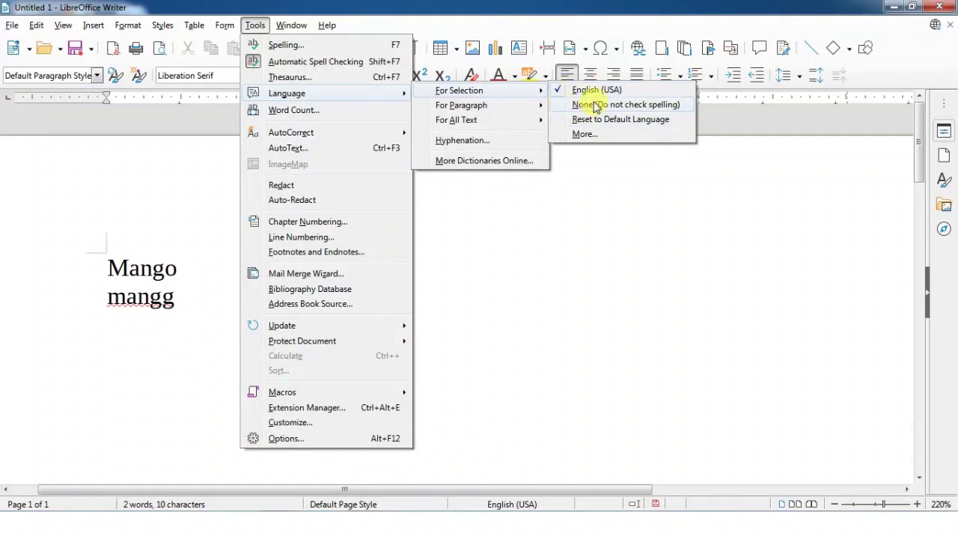
mouse_move(515, 109)
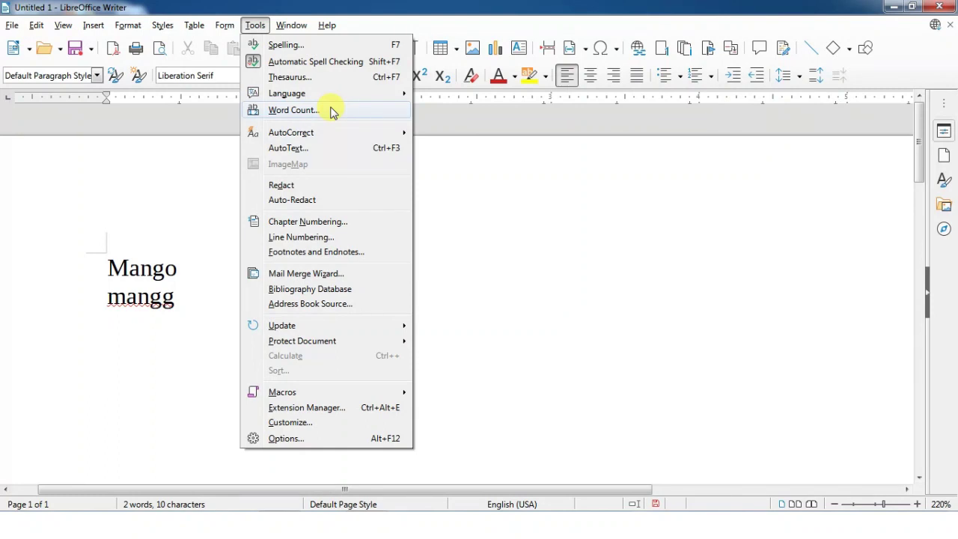
left_click(334, 111)
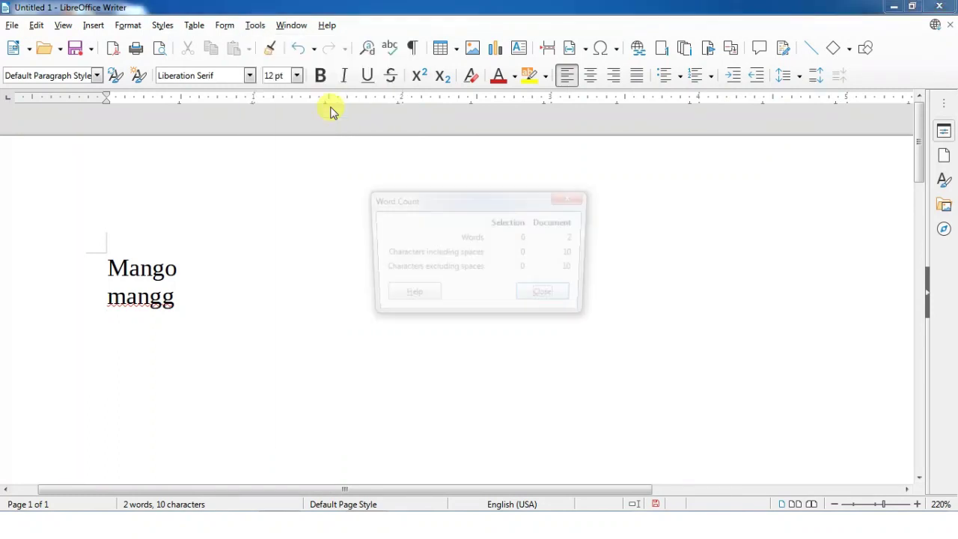
left_click_drag(456, 191, 239, 160)
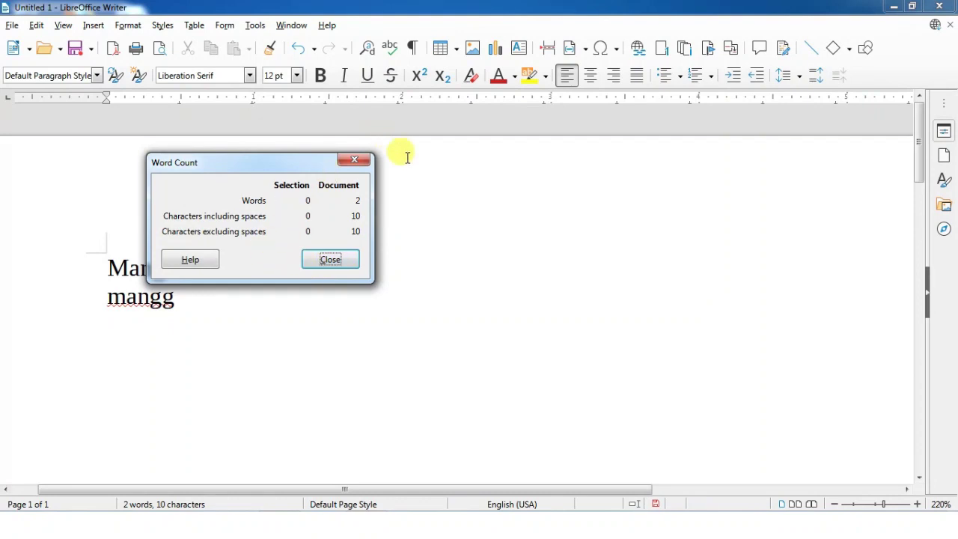
left_click(330, 260)
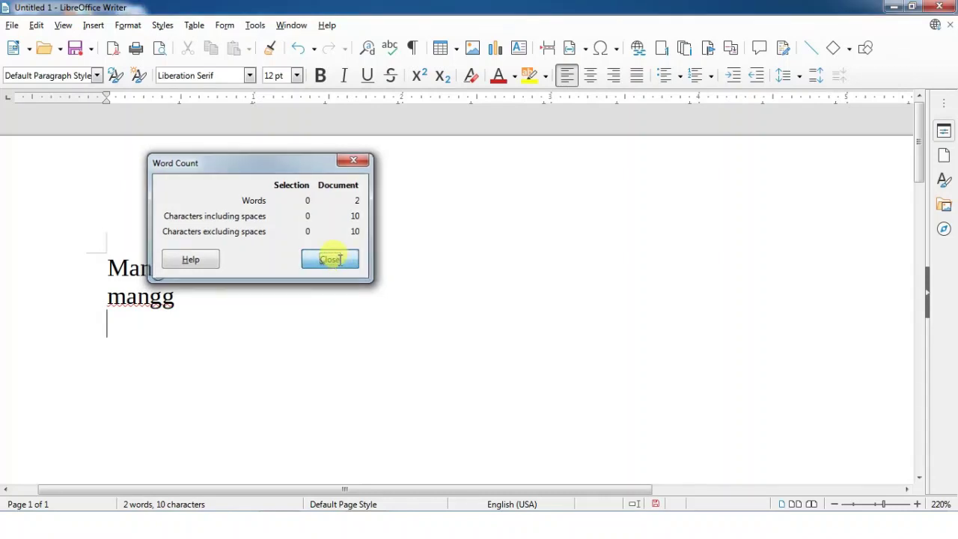
Step: Replace the two lines of text with the dummy text passage by expanding the AutoText shortcut "dt"
left_click_drag(82, 258, 247, 313)
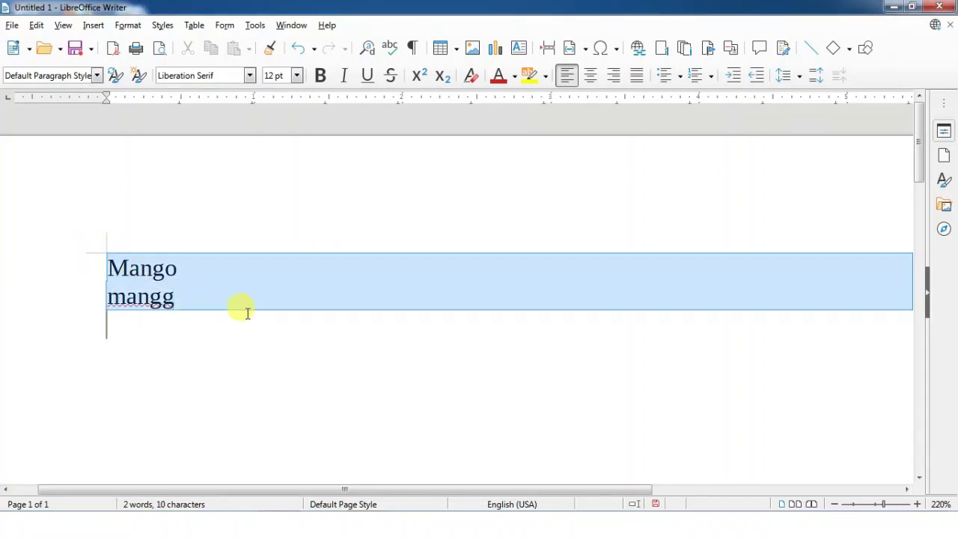
key("BackSpace")
type("dt")
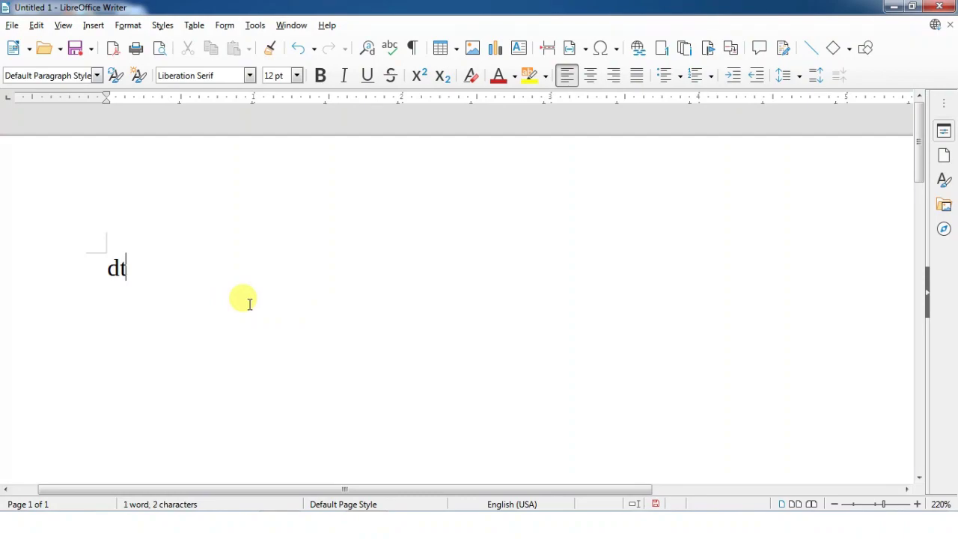
key("F3")
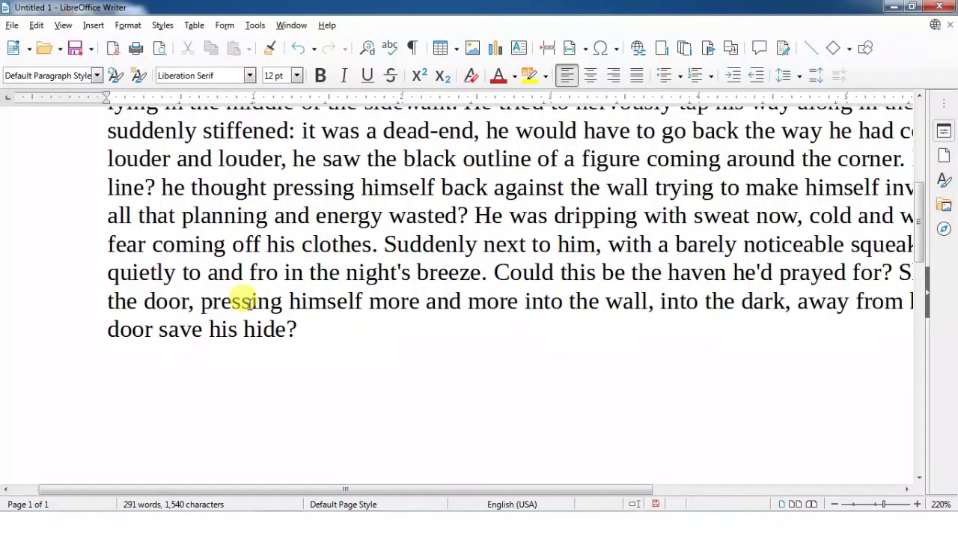
scroll(247, 301, "up", 5)
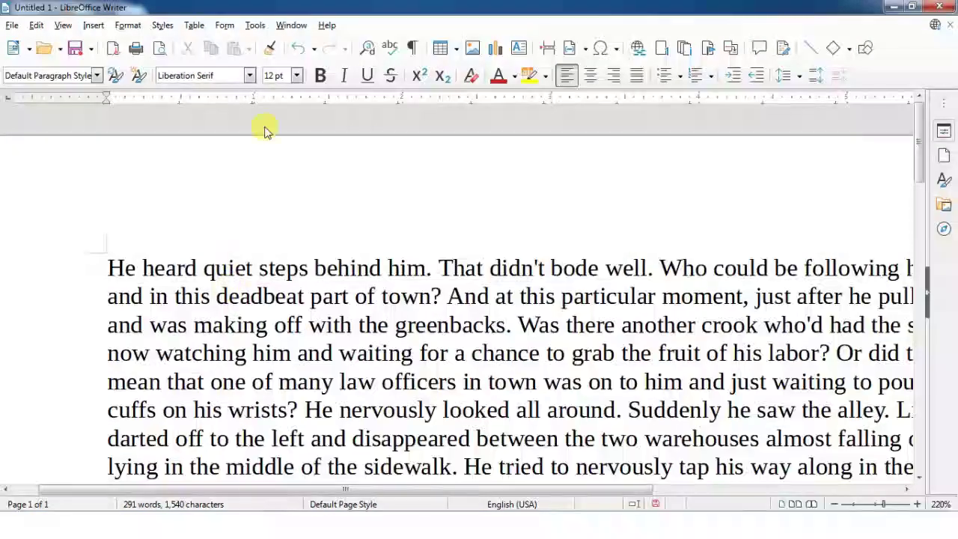
Step: View the word and character counts of the whole dummy text passage and close the count window
left_click(255, 26)
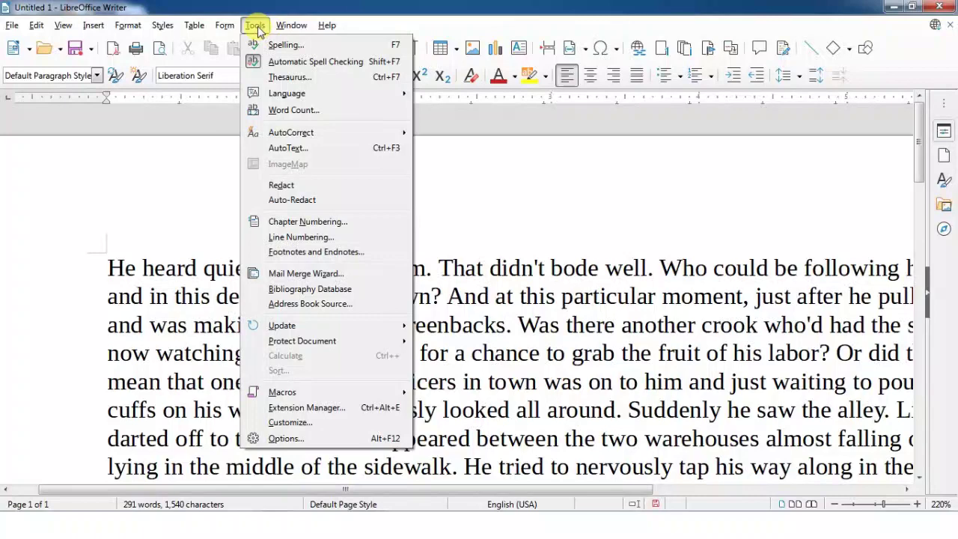
left_click(280, 110)
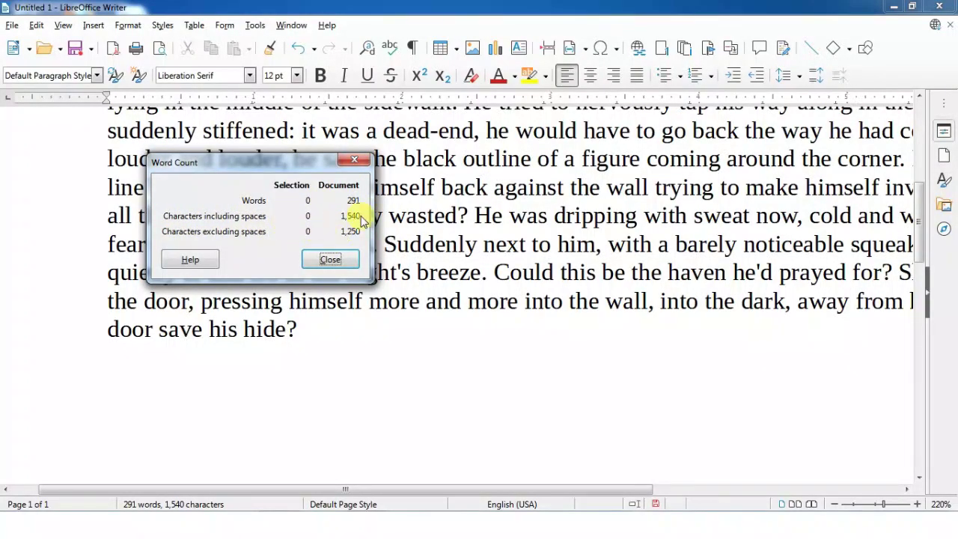
left_click(330, 260)
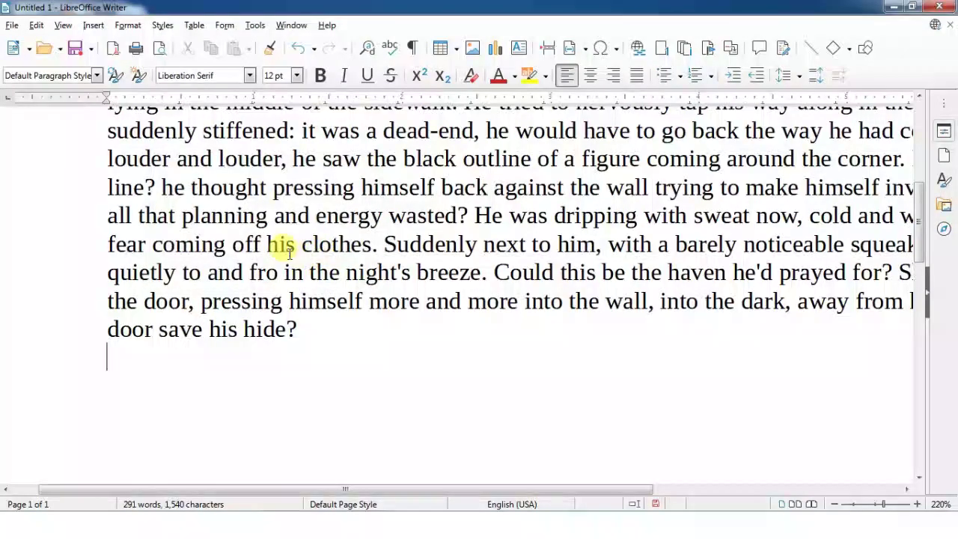
Step: Select the last four lines of the passage, view the word and character counts of the selection, and close the count window
left_click_drag(107, 238, 368, 314)
left_click(255, 25)
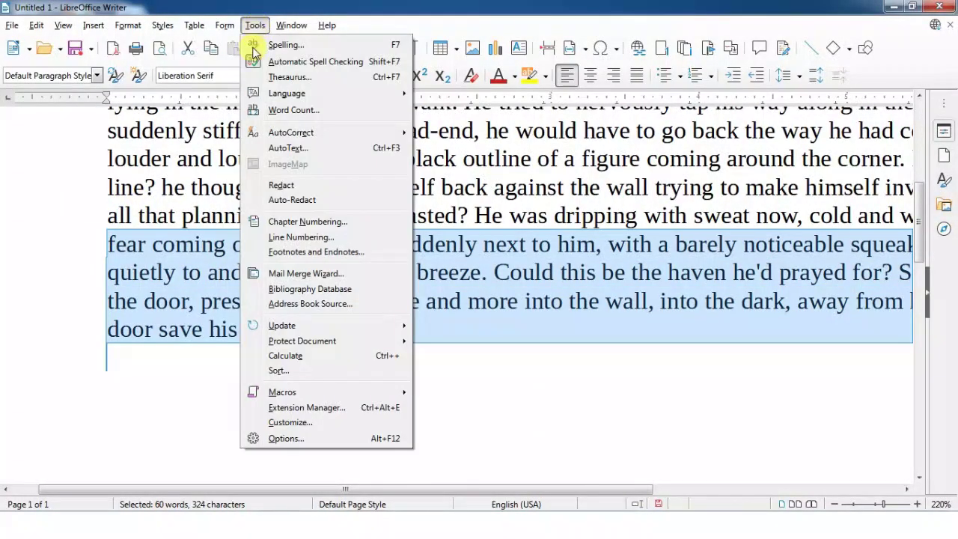
left_click(280, 109)
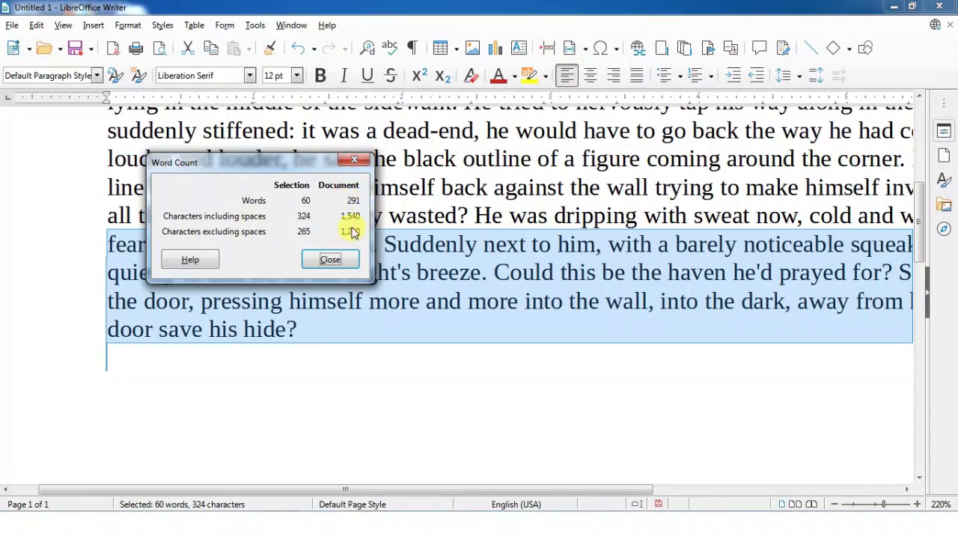
left_click(355, 162)
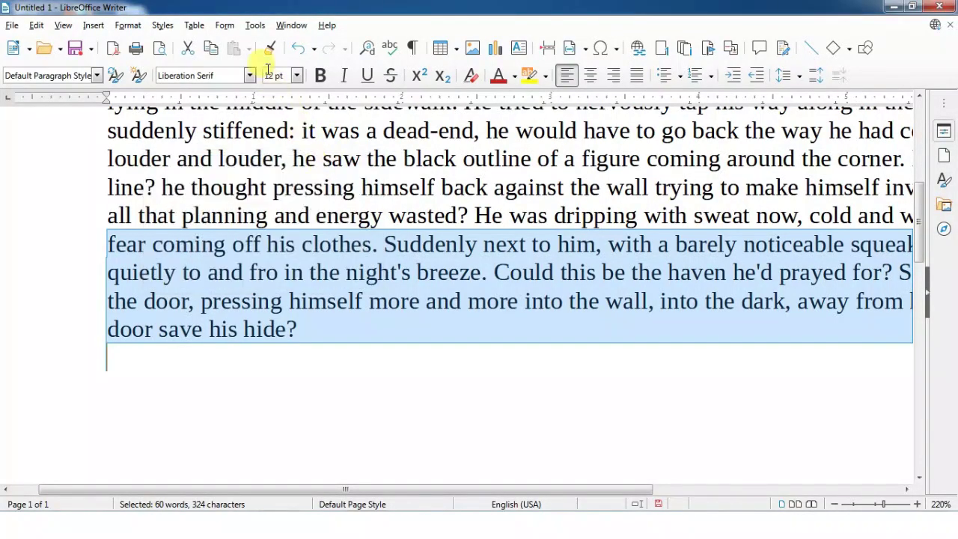
Step: Look at the AutoCorrect options, and write "teh " on a new line below the passage with correction while typing active
left_click(255, 26)
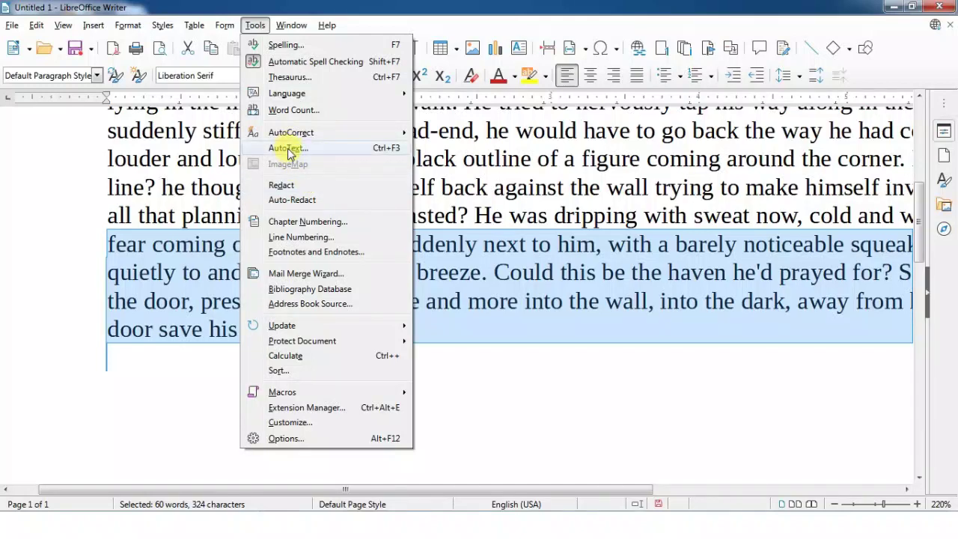
mouse_move(303, 140)
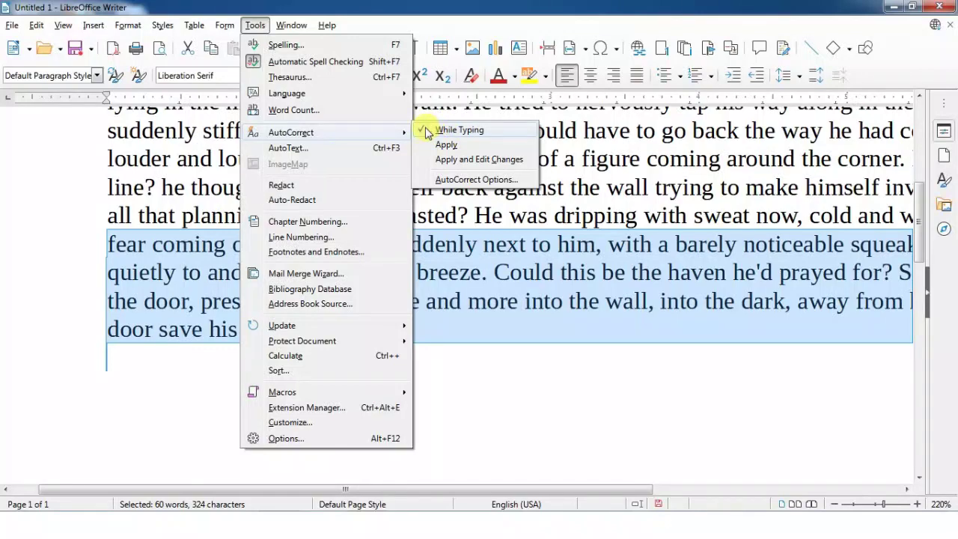
left_click(128, 367)
left_click(290, 363)
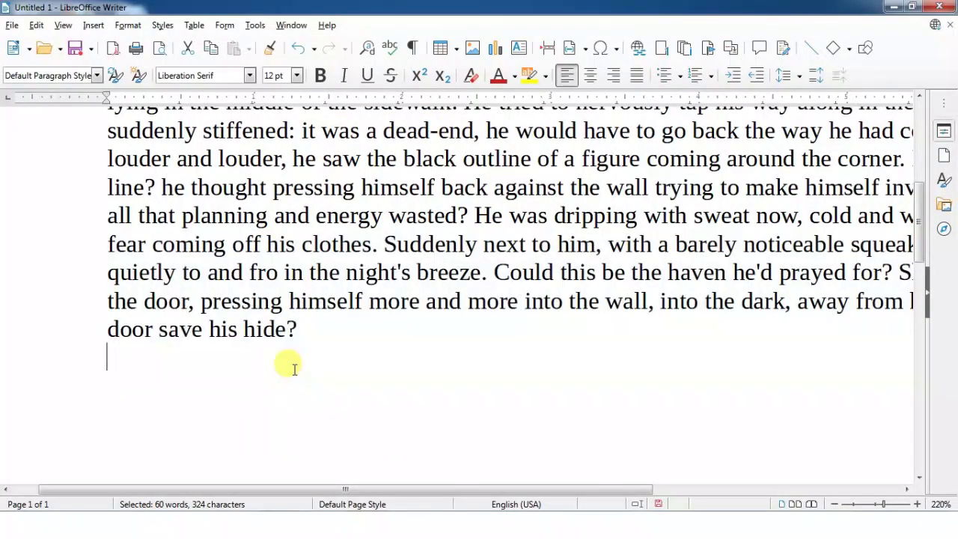
type("t")
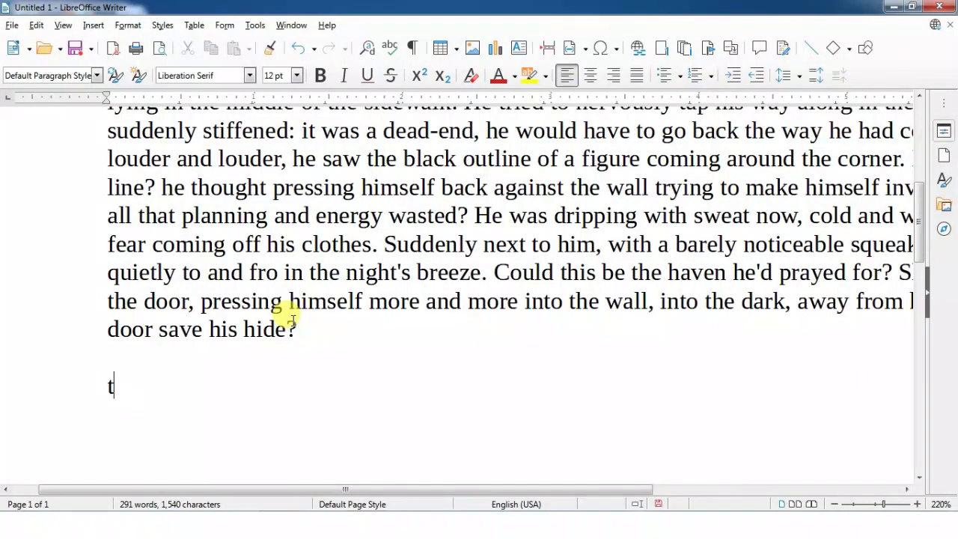
type("eh")
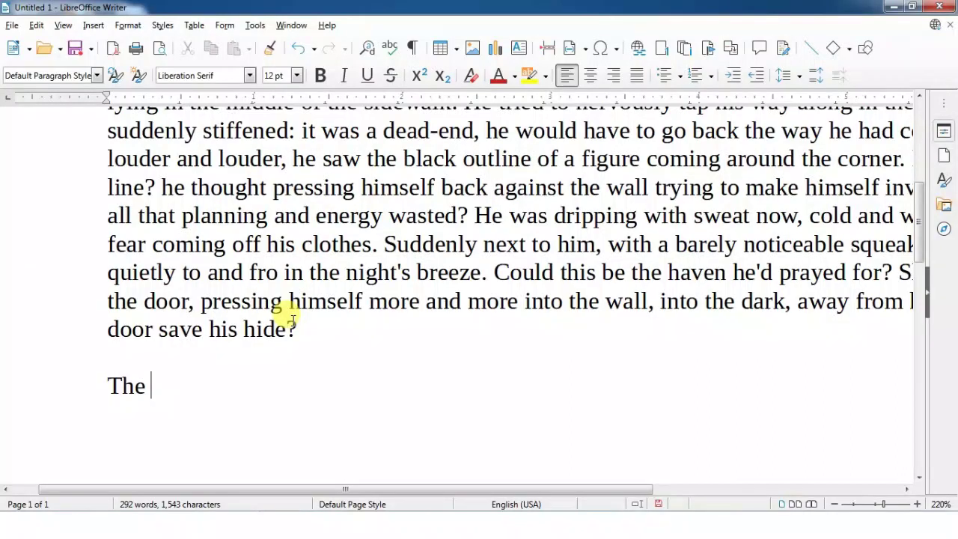
Step: Turn off AutoCorrect while typing and write "teh " after "The" on the last line
left_click(253, 26)
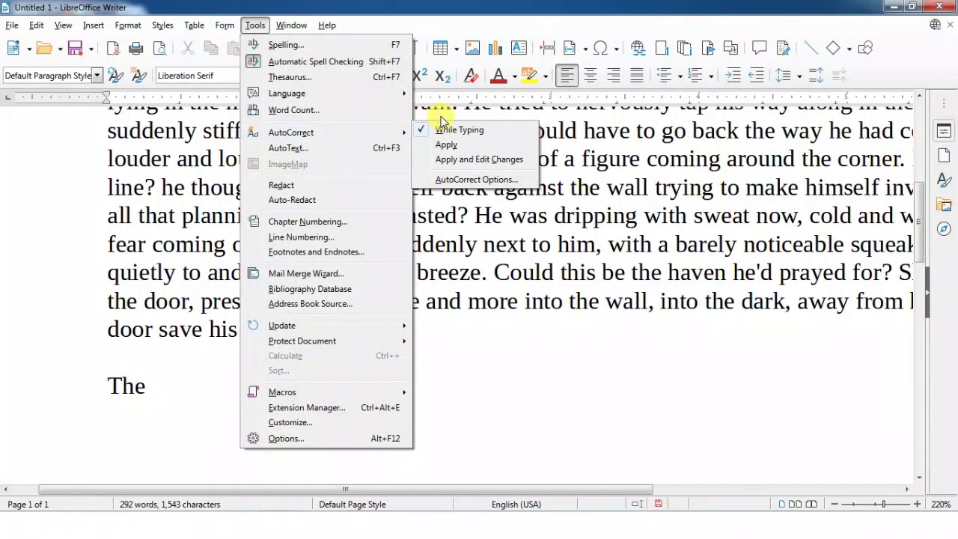
left_click(440, 131)
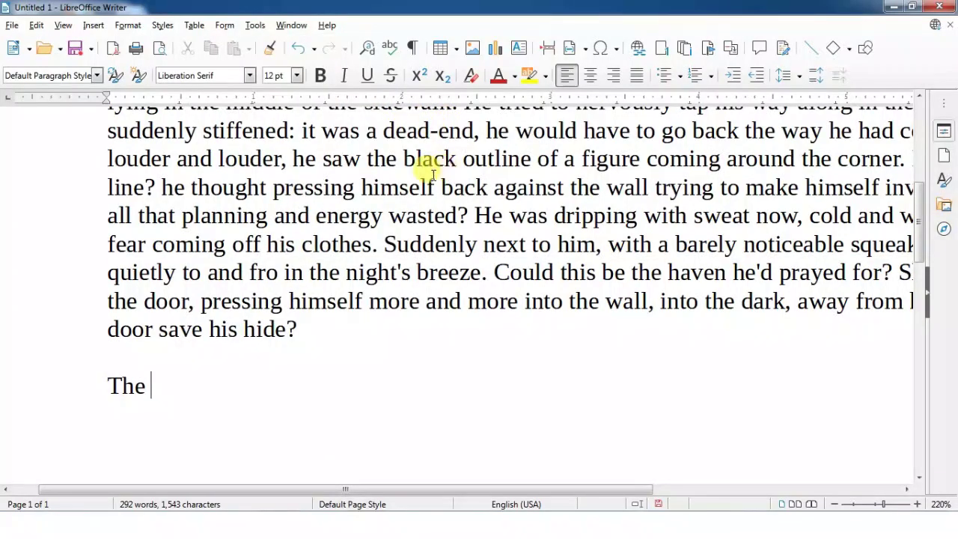
type("eh")
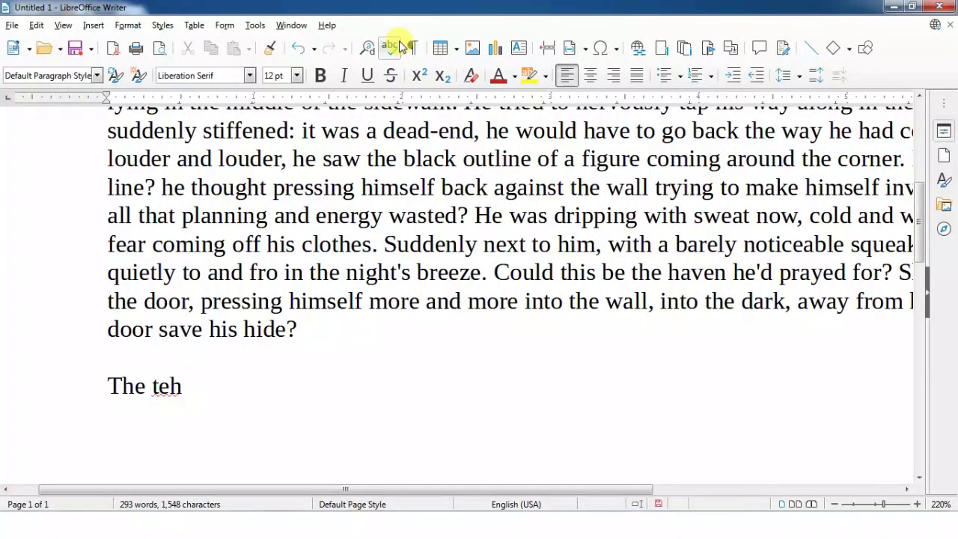
Step: Turn AutoCorrect while typing back on
left_click(255, 25)
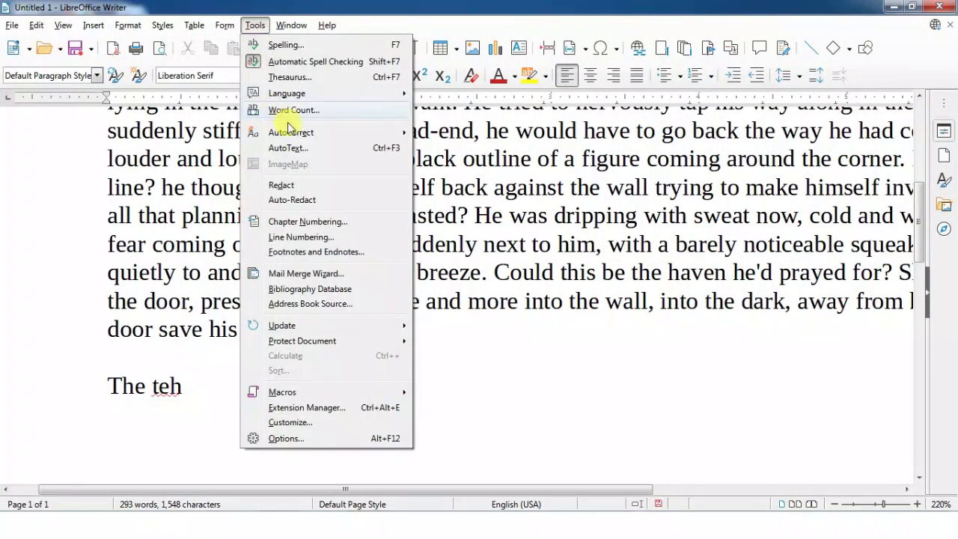
mouse_move(301, 137)
left_click(448, 128)
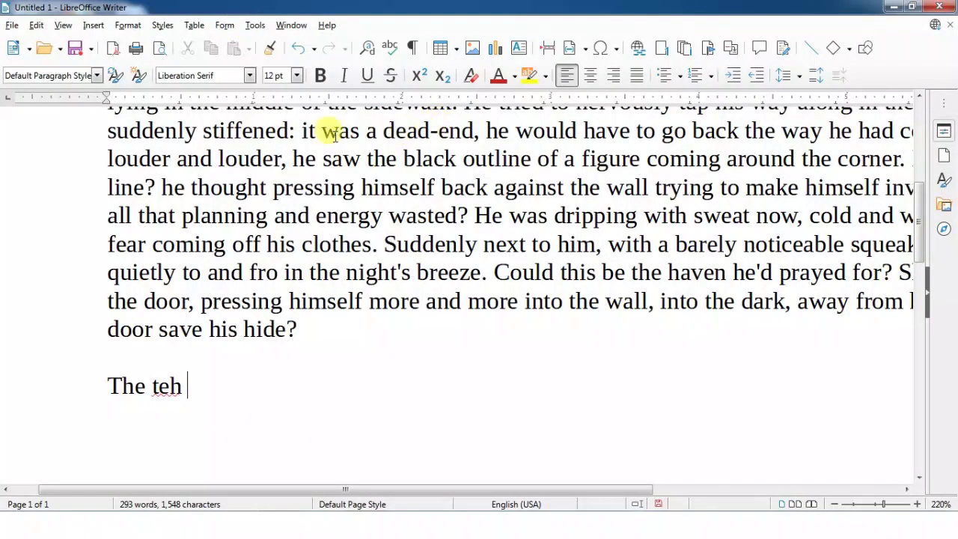
Step: Look over the numbering and position settings for chapter numbering, and close the dialog with its settings accepted
left_click(255, 25)
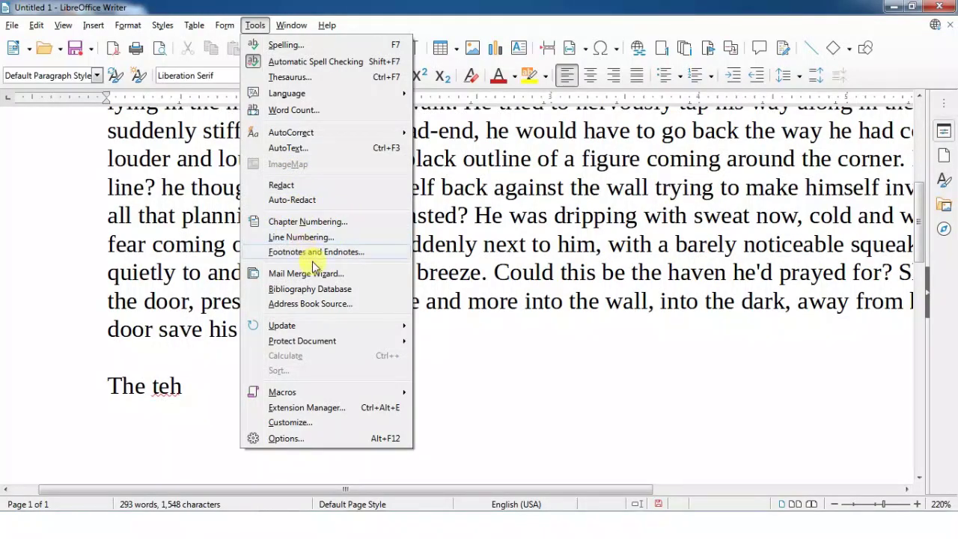
left_click(308, 221)
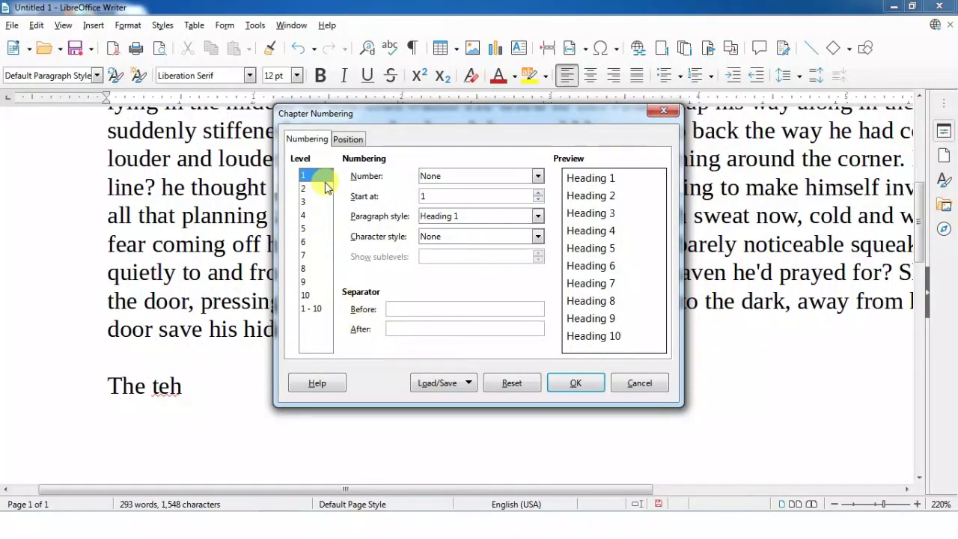
left_click(355, 140)
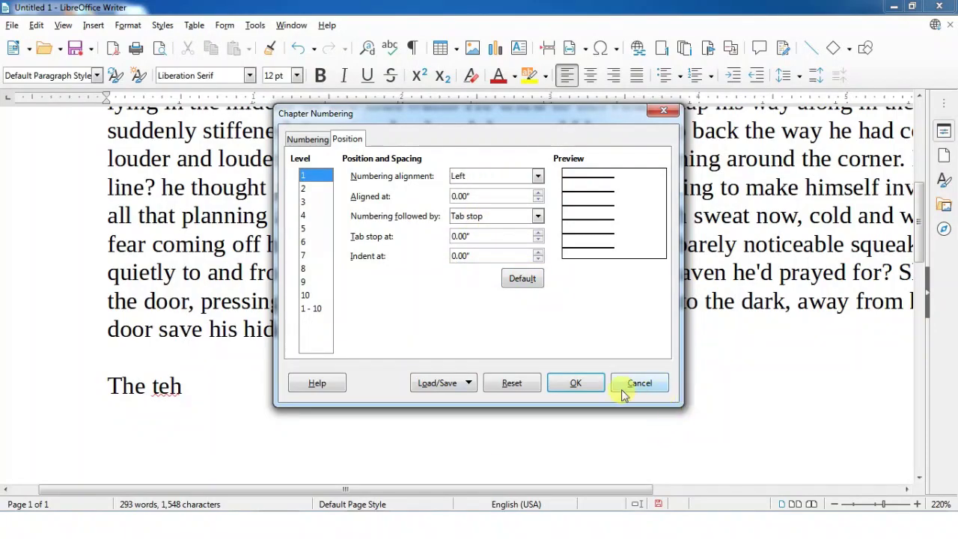
left_click(586, 385)
Step: Show line numbering in the document at an interval of 5 lines, and check the numbers along the passage
scroll(197, 347, "up", 5)
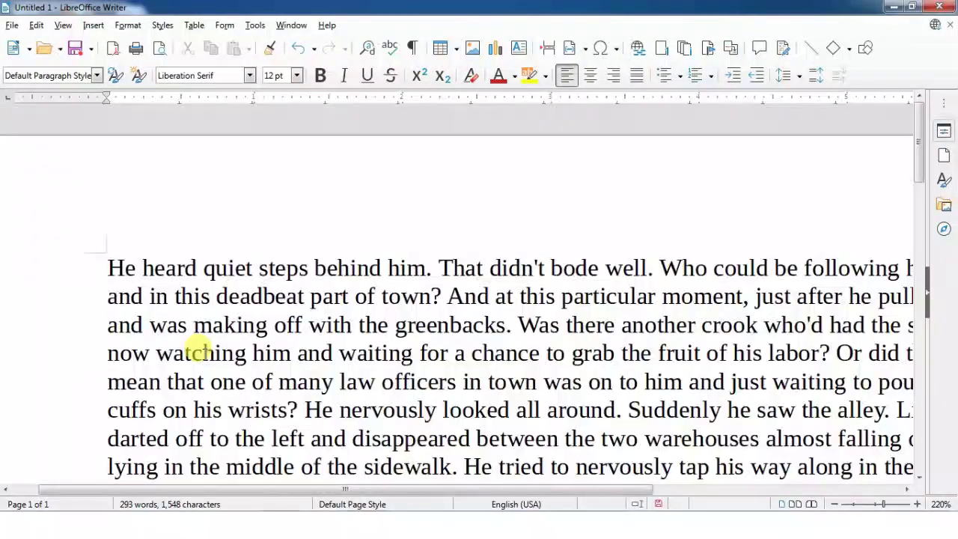
left_click(254, 25)
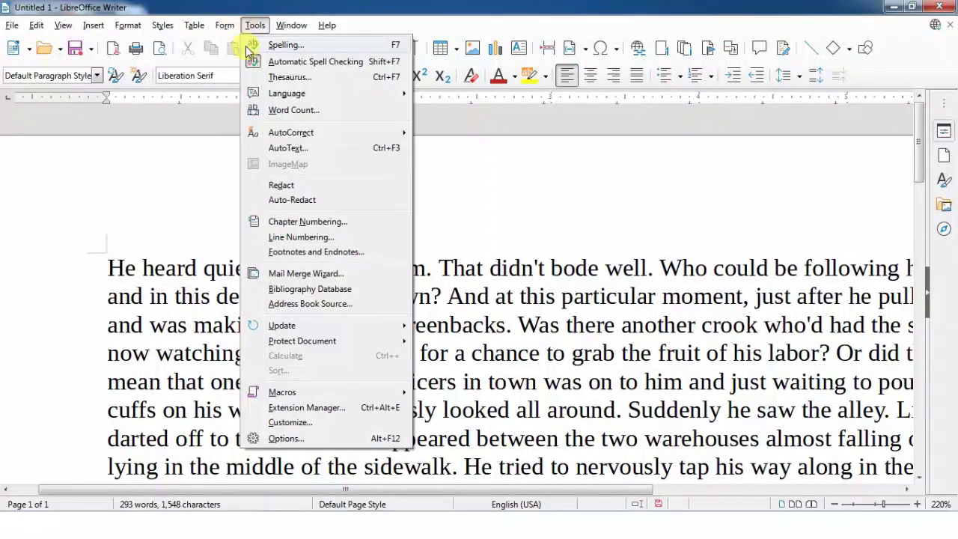
left_click(304, 238)
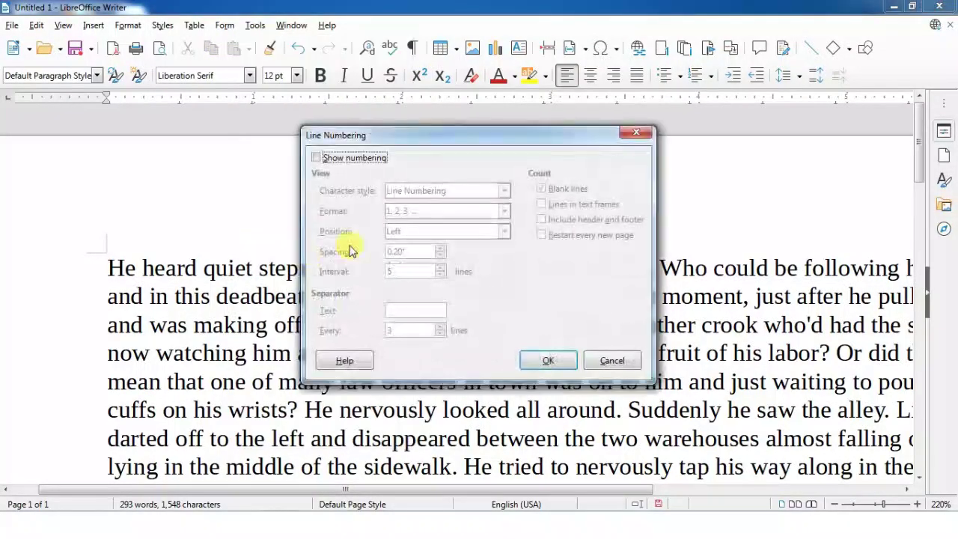
left_click(342, 161)
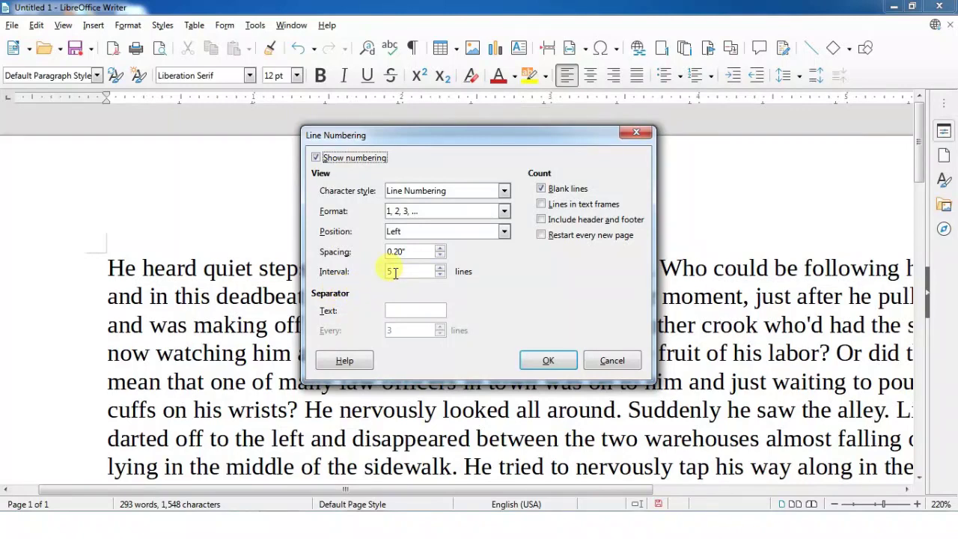
left_click(539, 361)
scroll(45, 225, "up", 10)
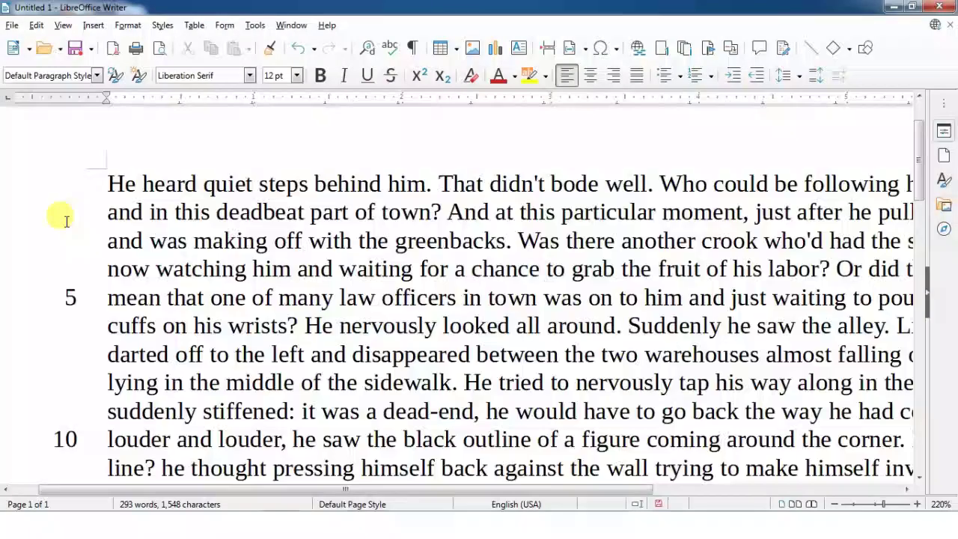
scroll(89, 368, "down", 10)
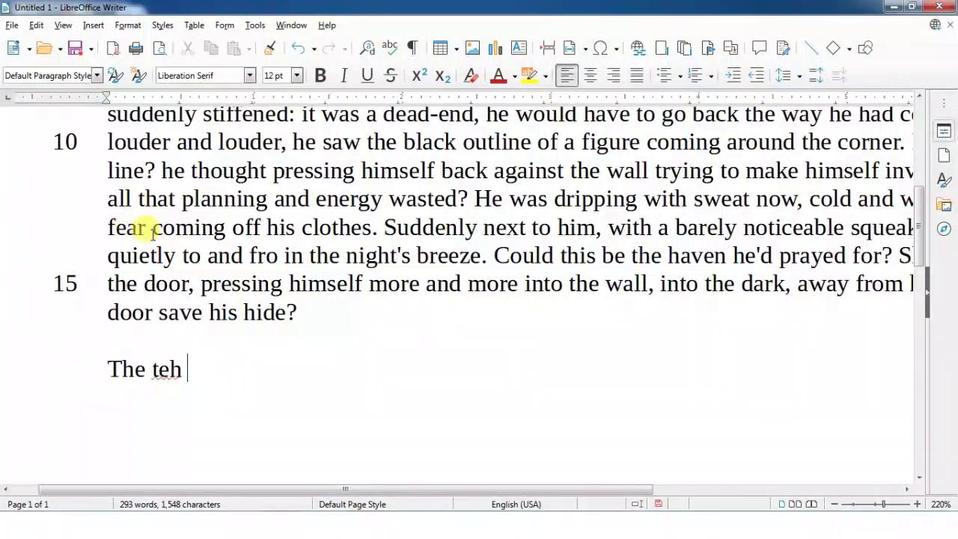
Step: Look over the available line number formats, and turn line numbering off for the document
left_click(255, 24)
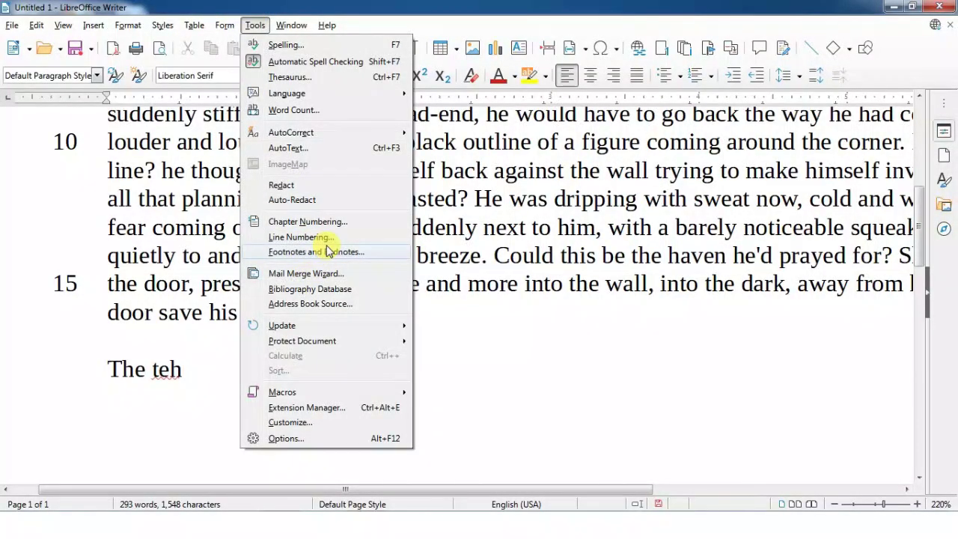
left_click(355, 238)
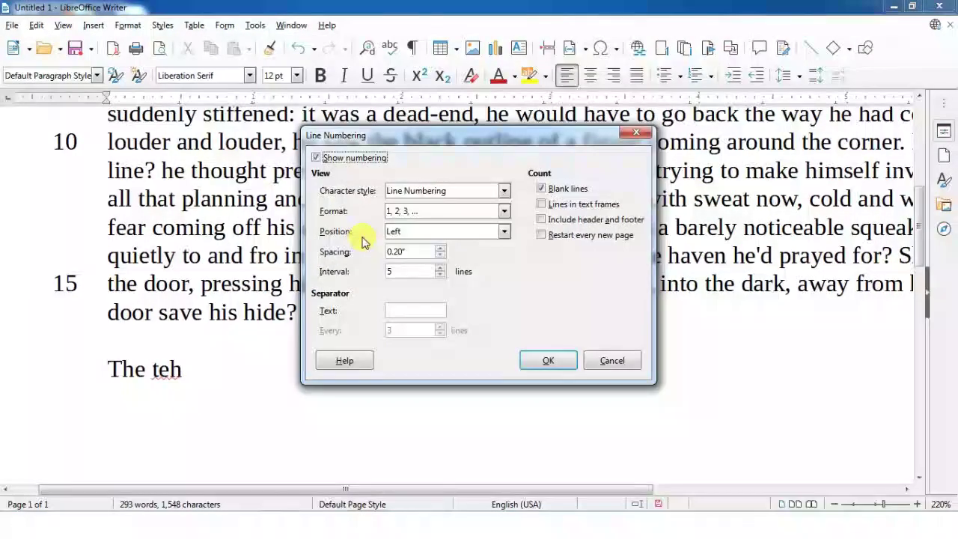
left_click(505, 211)
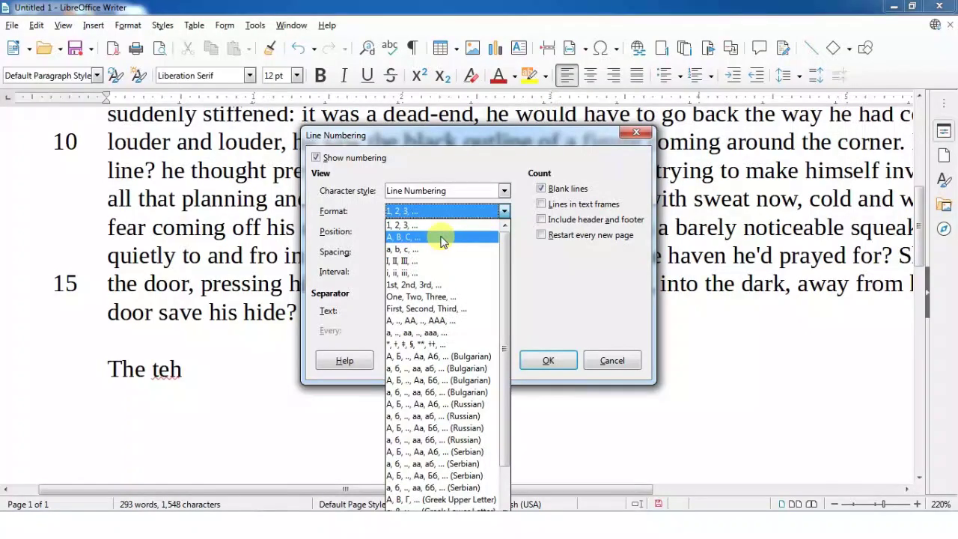
scroll(446, 308, "down", 2)
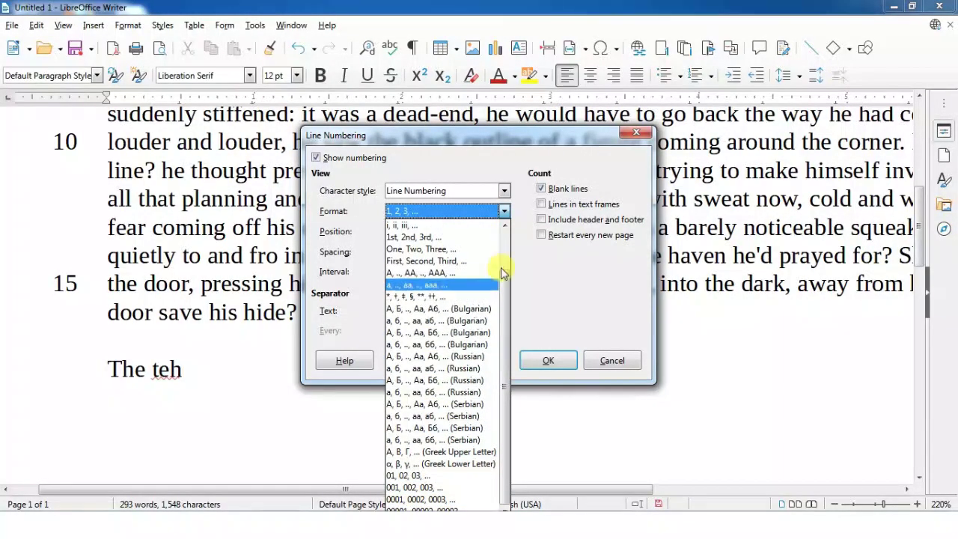
left_click(461, 193)
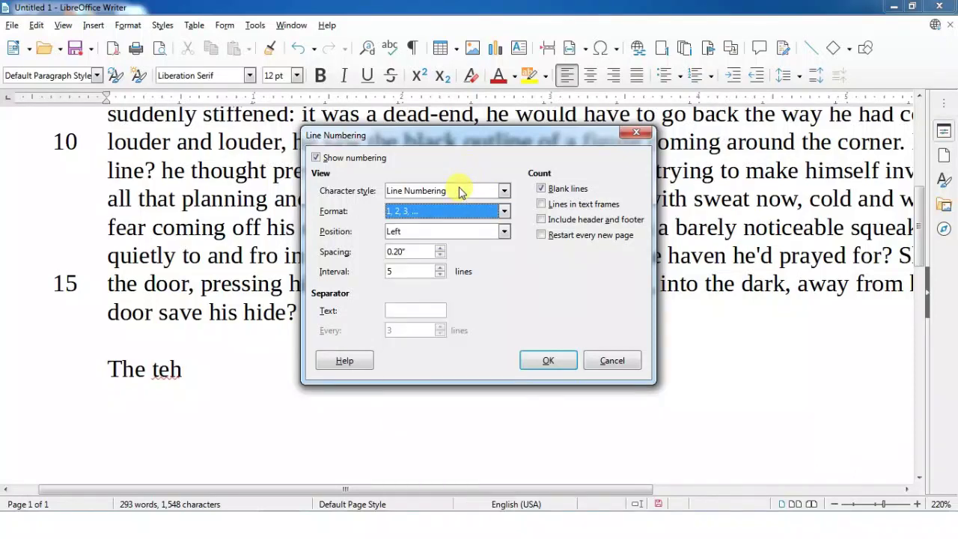
left_click(461, 192)
left_click(461, 191)
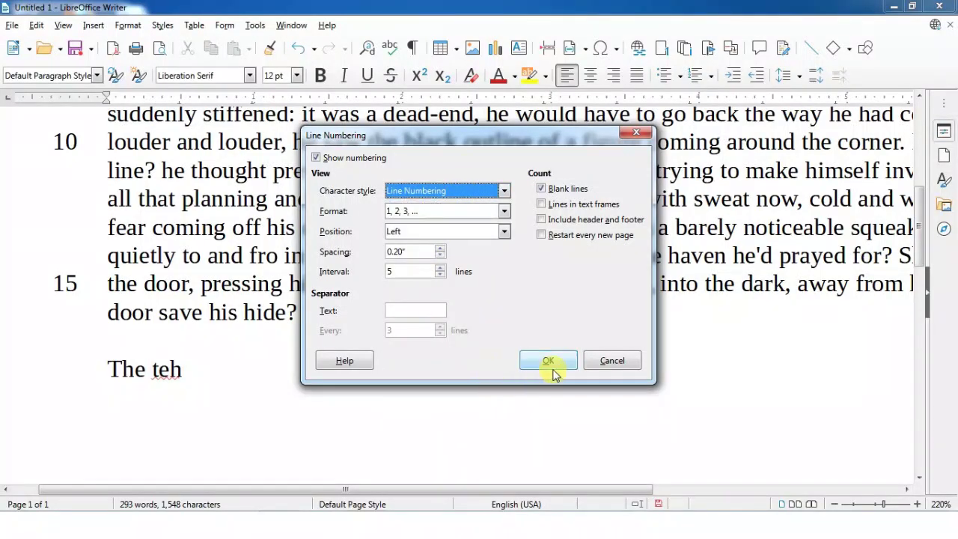
left_click(342, 157)
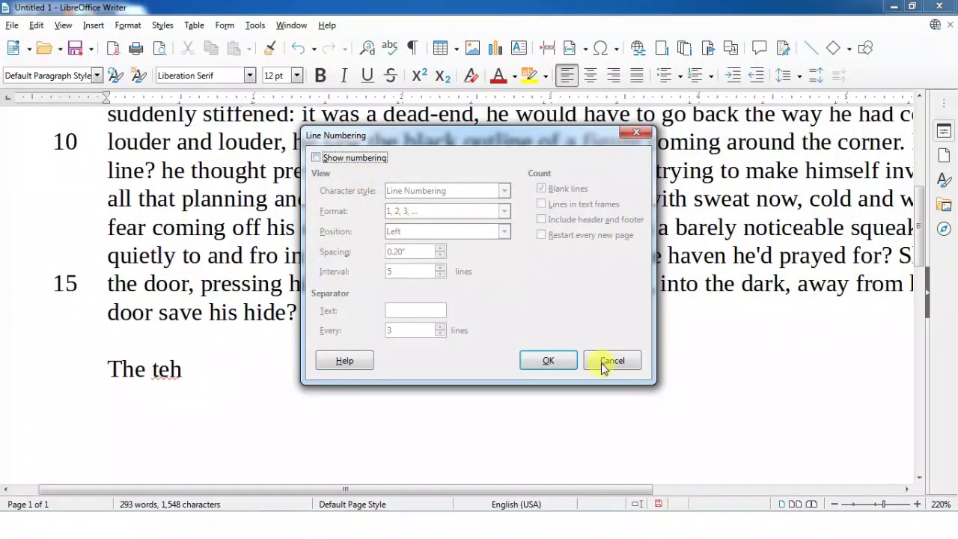
left_click(550, 358)
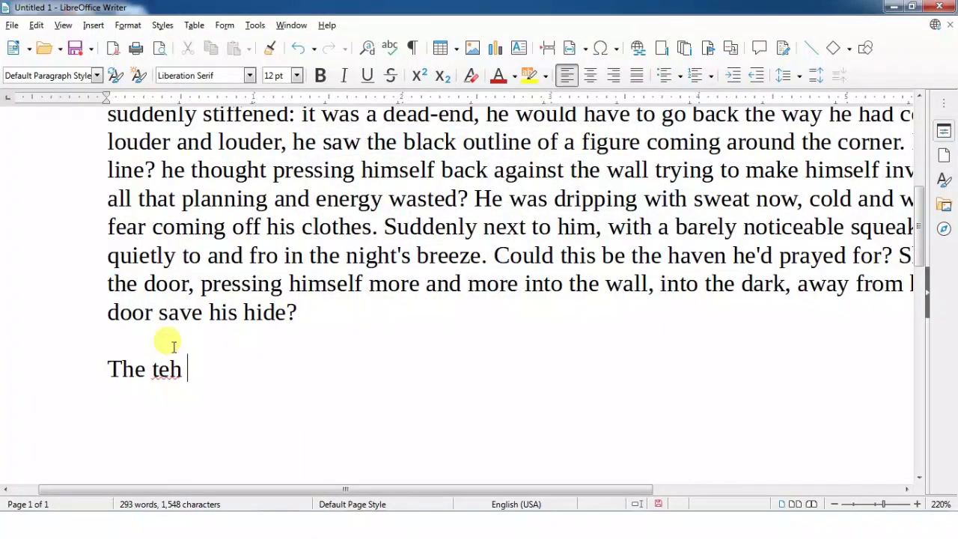
Step: View the starting document options of the Mail Merge Wizard, and close the wizard without applying anything
left_click(254, 27)
left_click(256, 184)
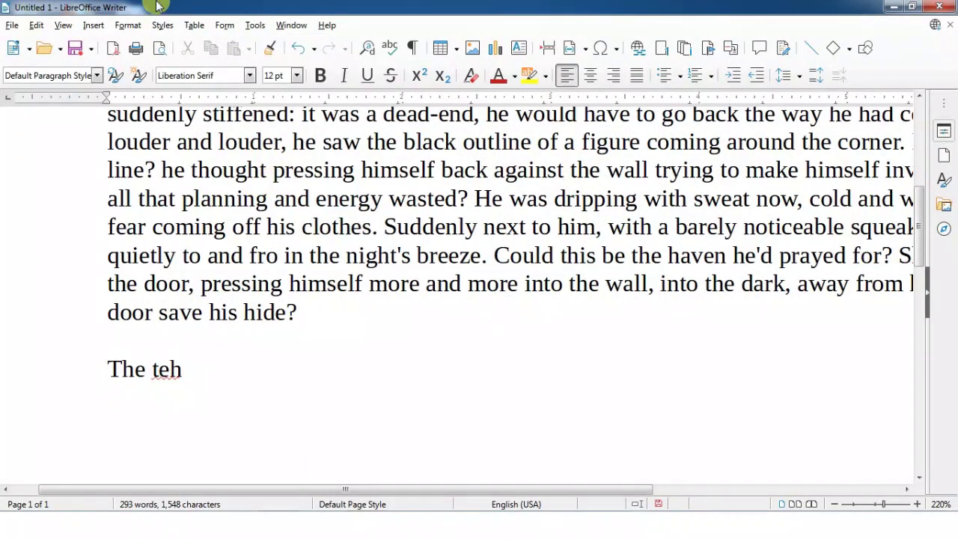
left_click(255, 25)
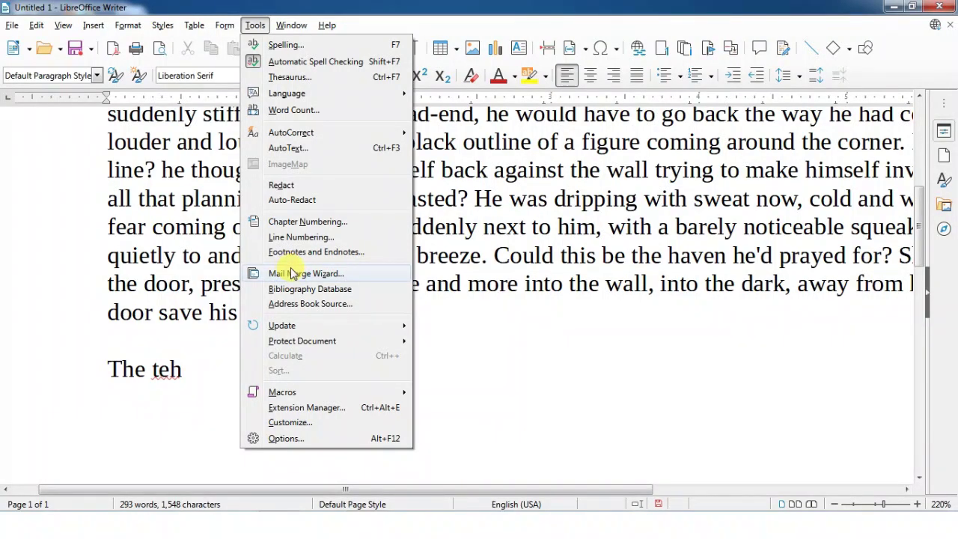
left_click(367, 277)
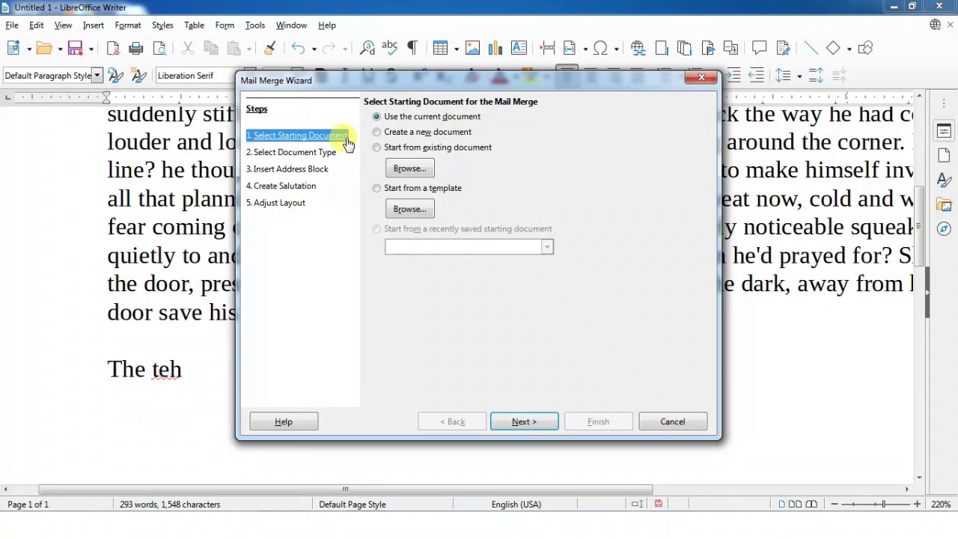
left_click(701, 78)
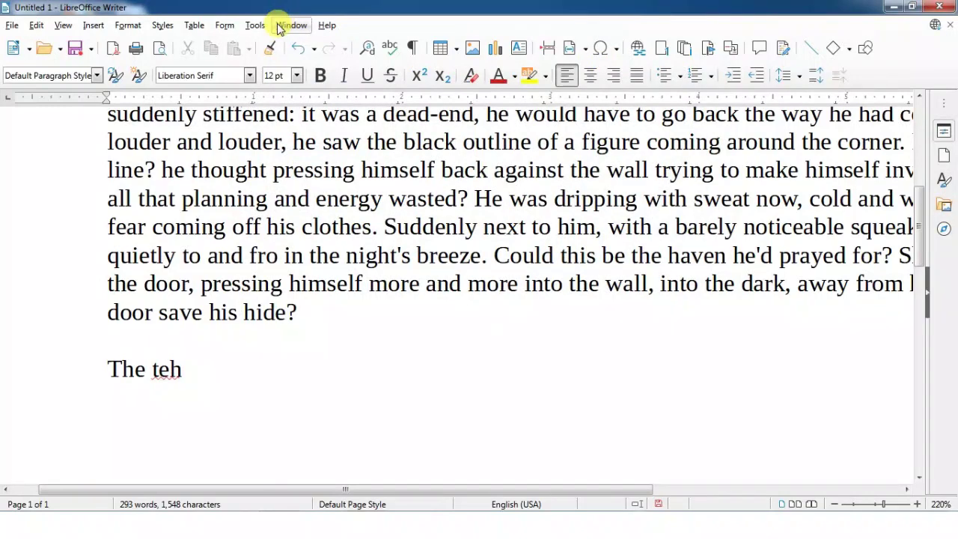
Step: Update the fields in the document
left_click(254, 24)
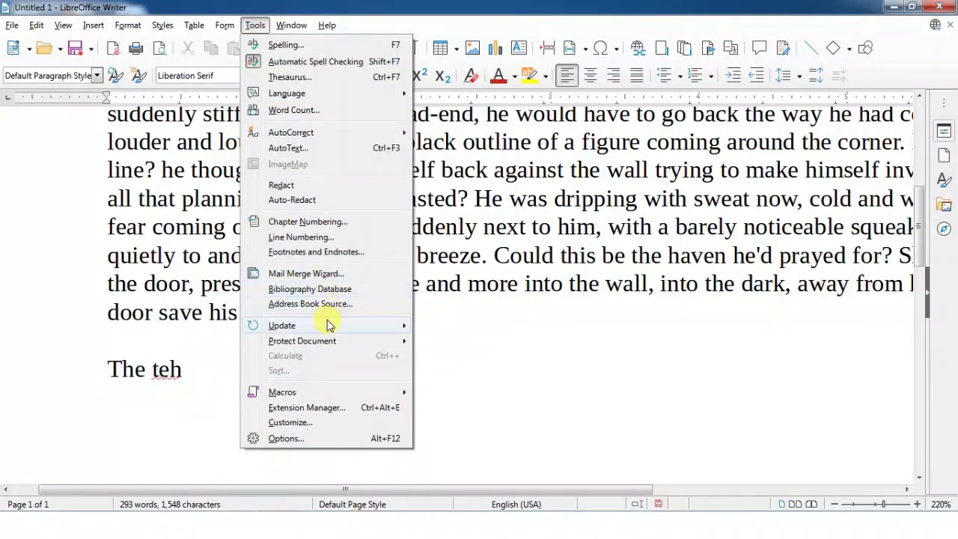
mouse_move(327, 326)
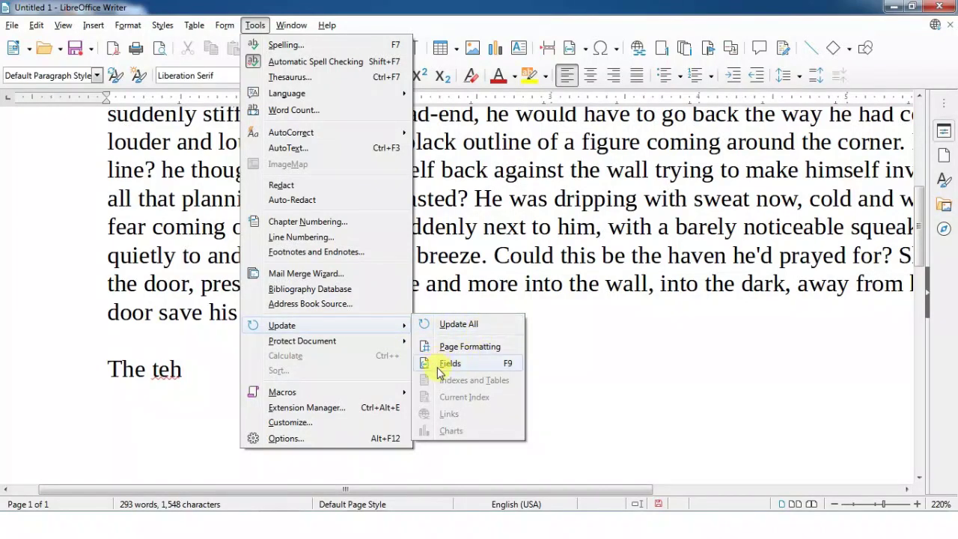
left_click(497, 363)
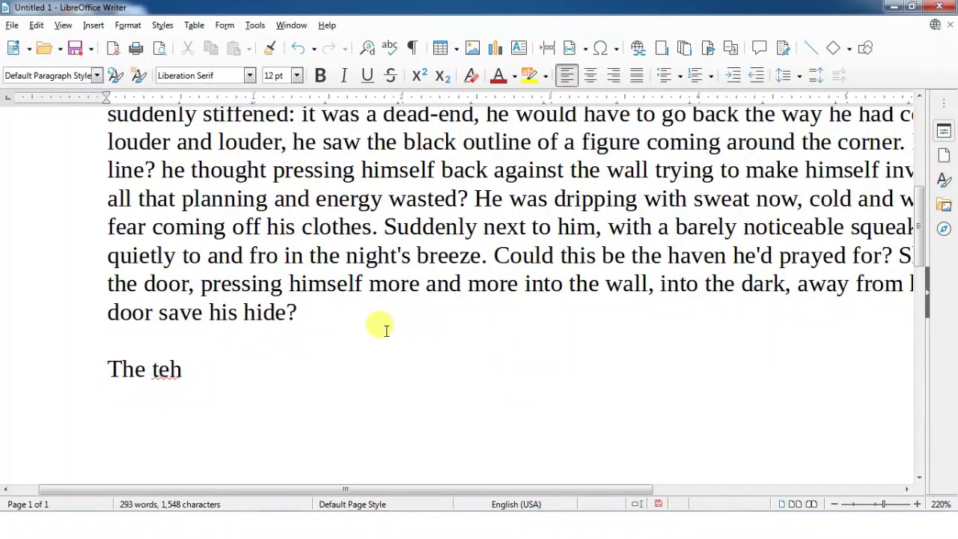
left_click(256, 27)
mouse_move(311, 344)
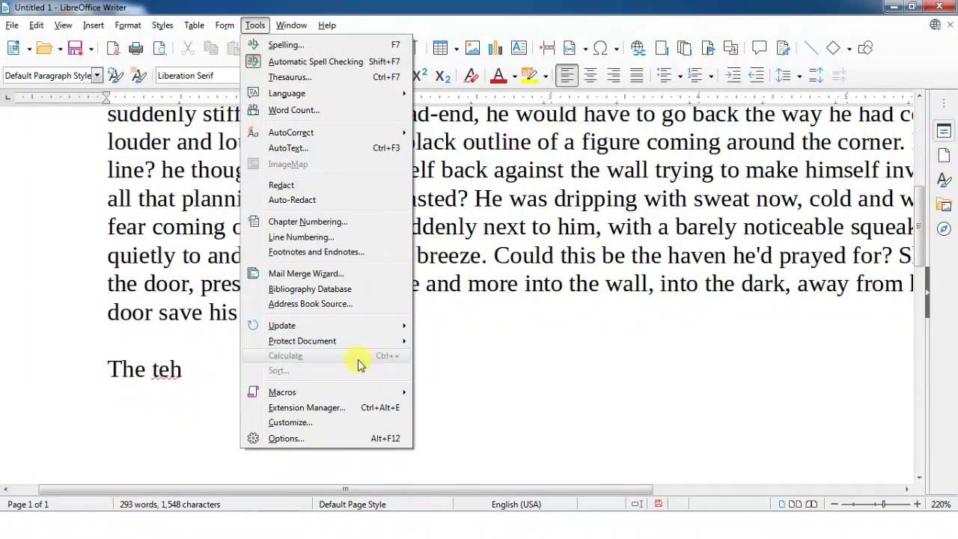
mouse_move(304, 394)
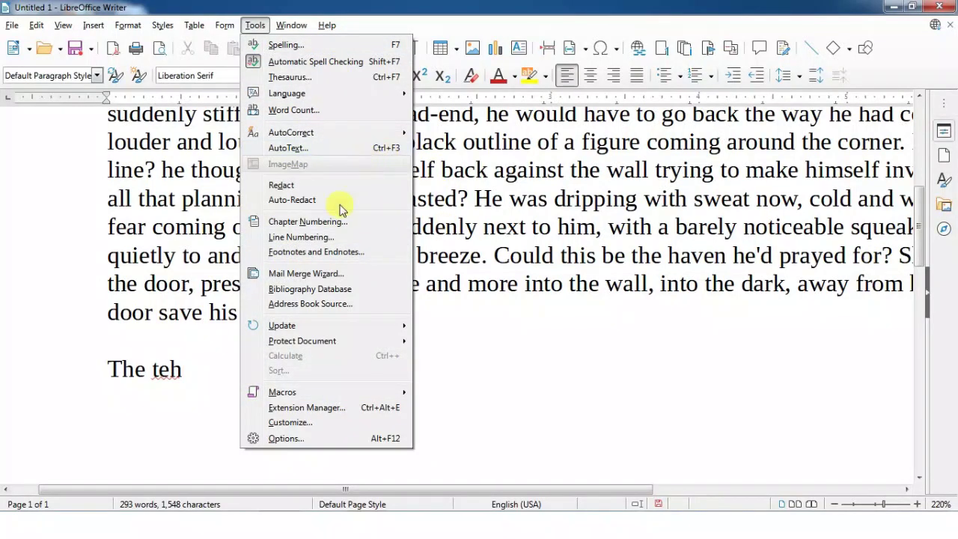
Step: View the passage in a second, maximized window of the same document, and close that window
mouse_move(288, 30)
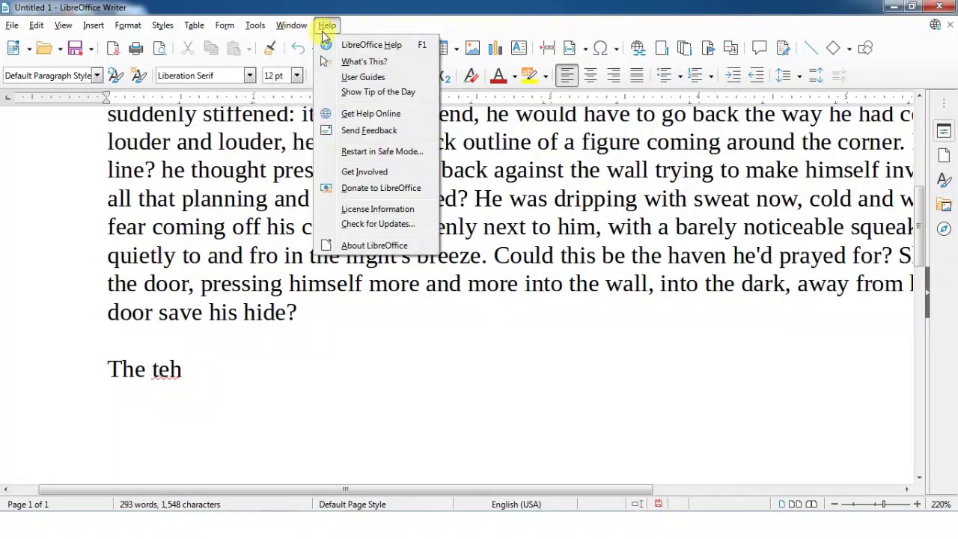
mouse_move(323, 30)
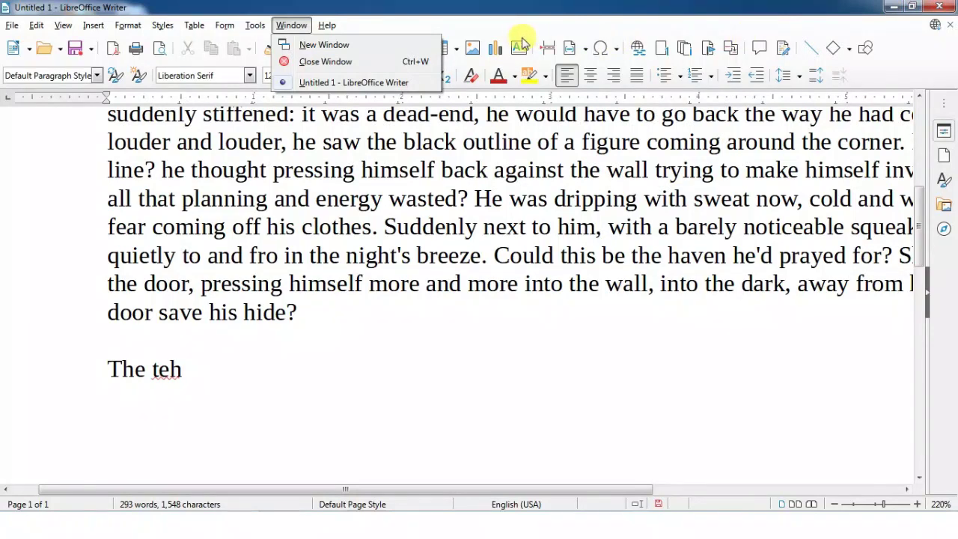
left_click(352, 46)
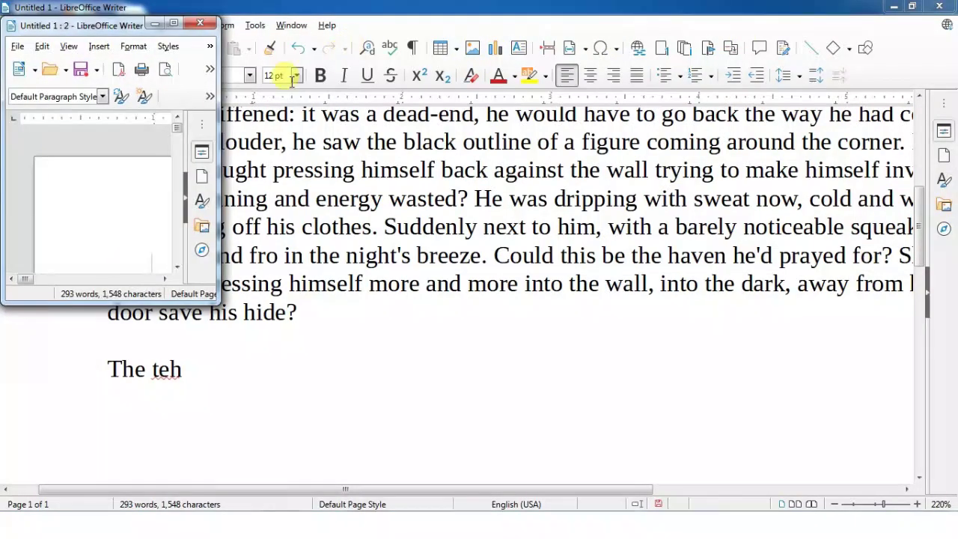
left_click(173, 23)
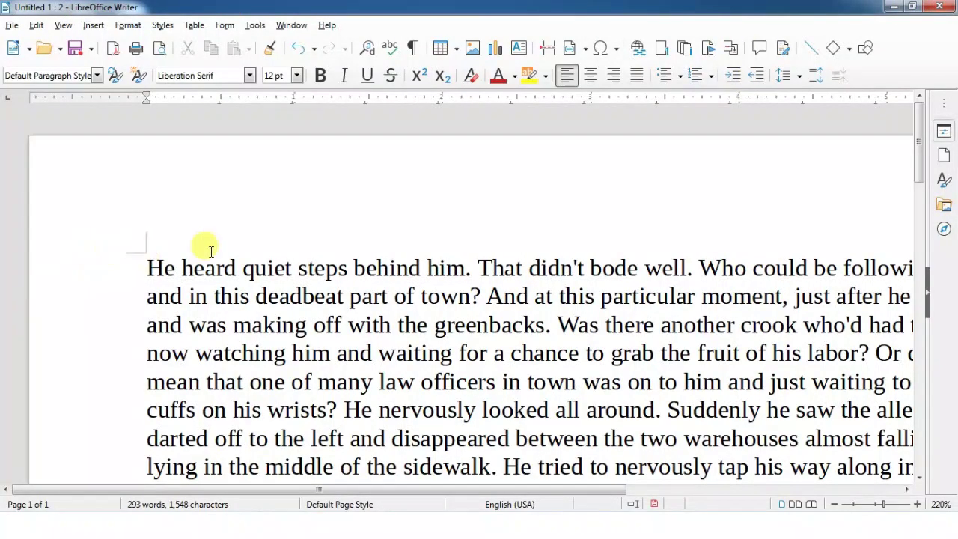
scroll(213, 250, "down", 8)
scroll(214, 250, "up", 4)
scroll(214, 250, "up", 10)
left_click(939, 7)
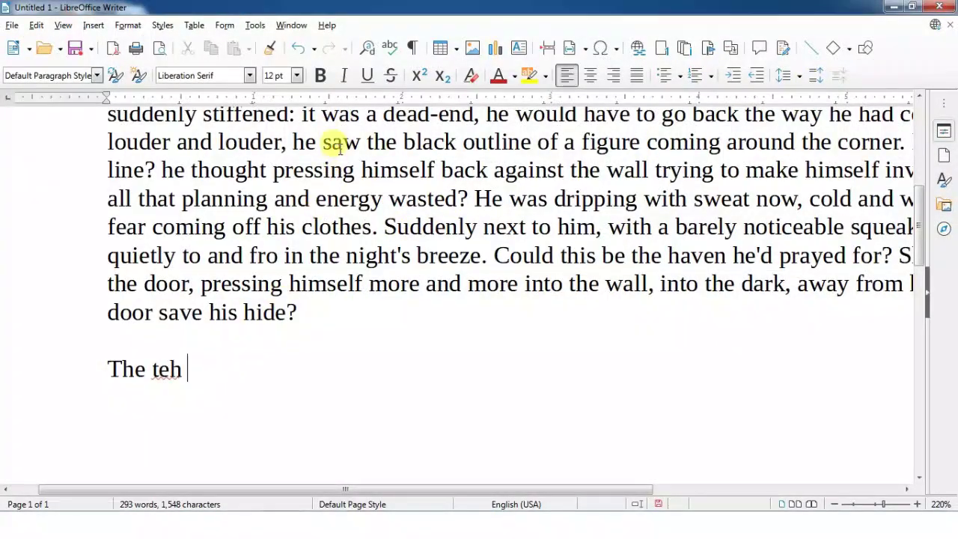
left_click(328, 26)
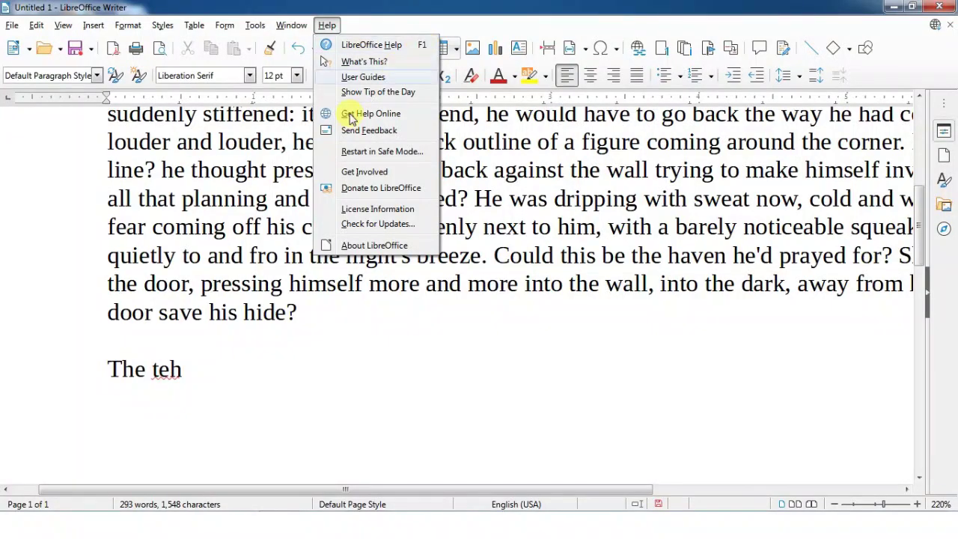
left_click(200, 385)
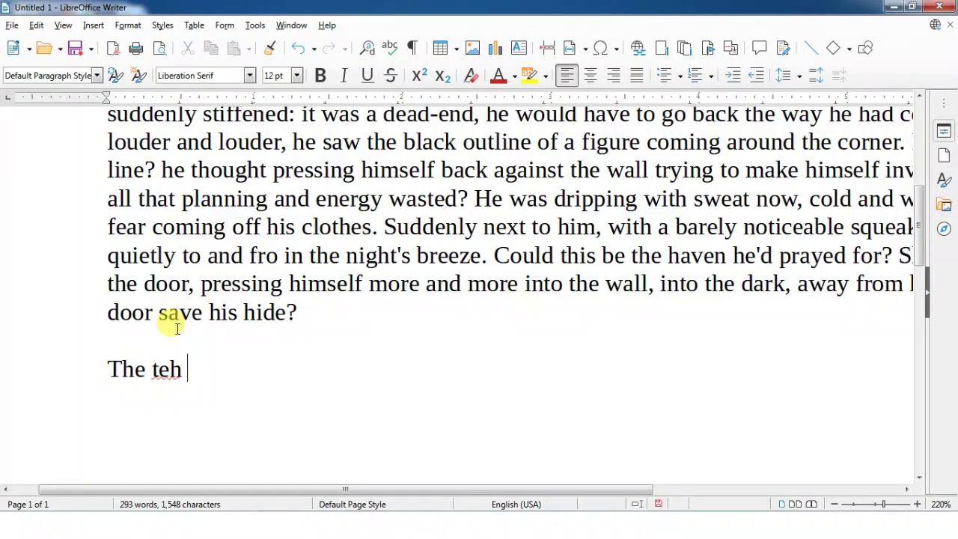
Step: Look through the full range of available font sizes, and leave the list without choosing one
left_click(296, 77)
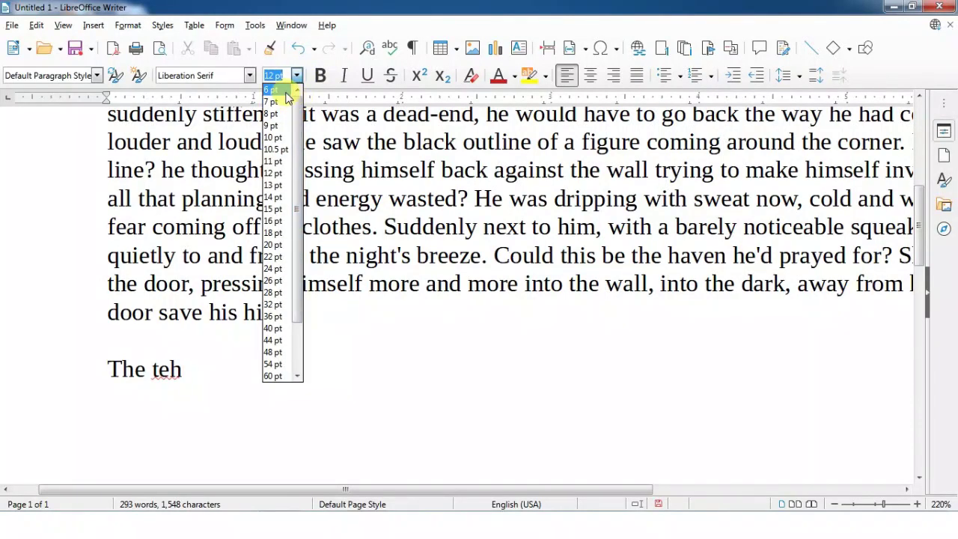
scroll(281, 93, "down", 3)
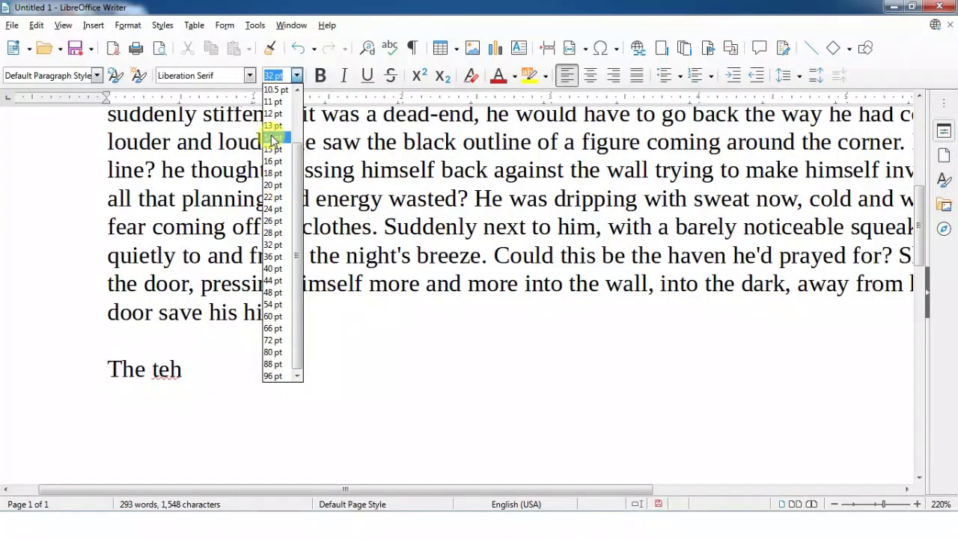
scroll(279, 103, "up", 2)
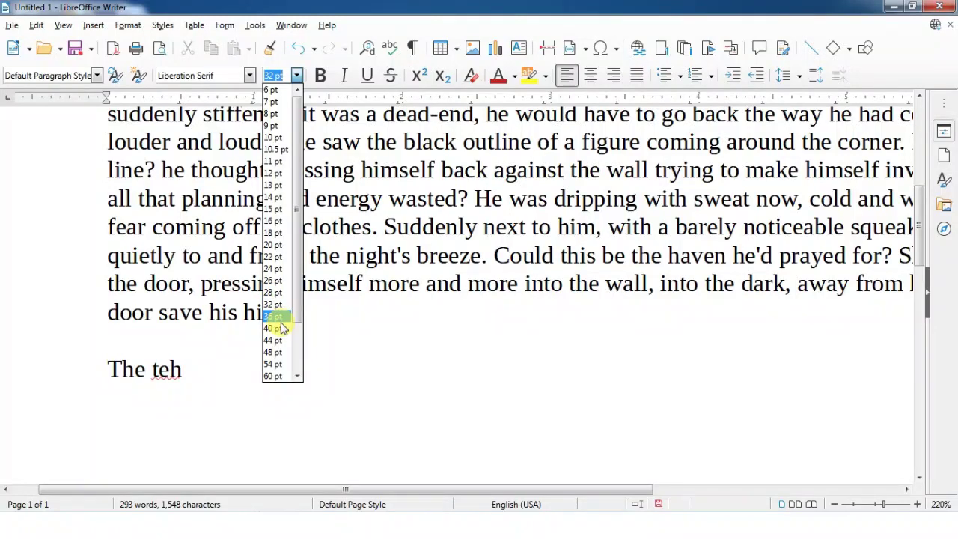
left_click_drag(301, 301, 300, 368)
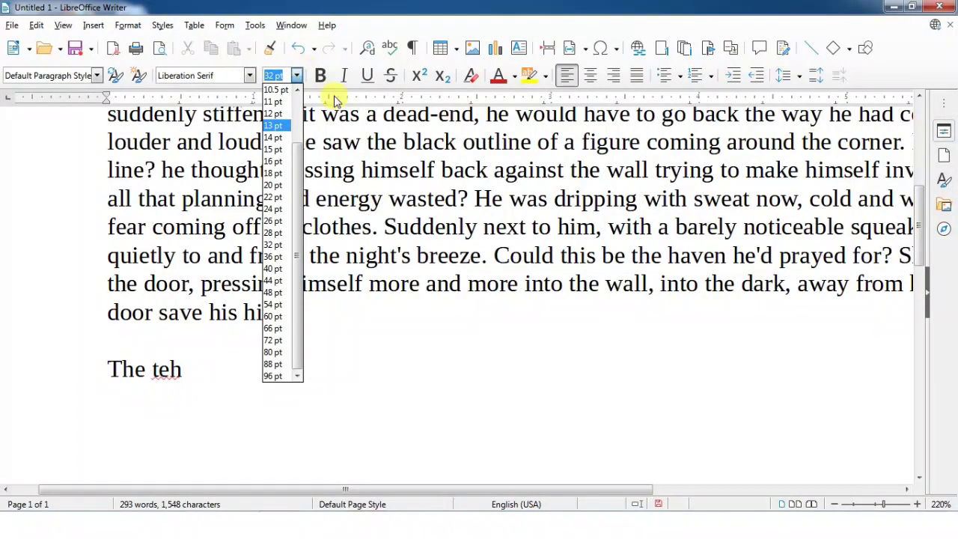
left_click(396, 247)
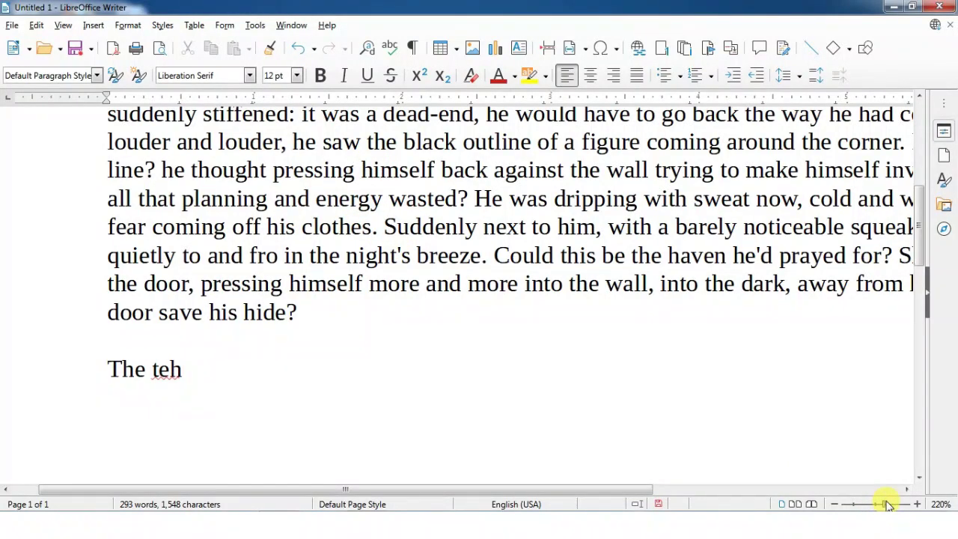
Step: Zoom the document view out to 20% and in to the maximum of 600%
left_click_drag(885, 506, 841, 506)
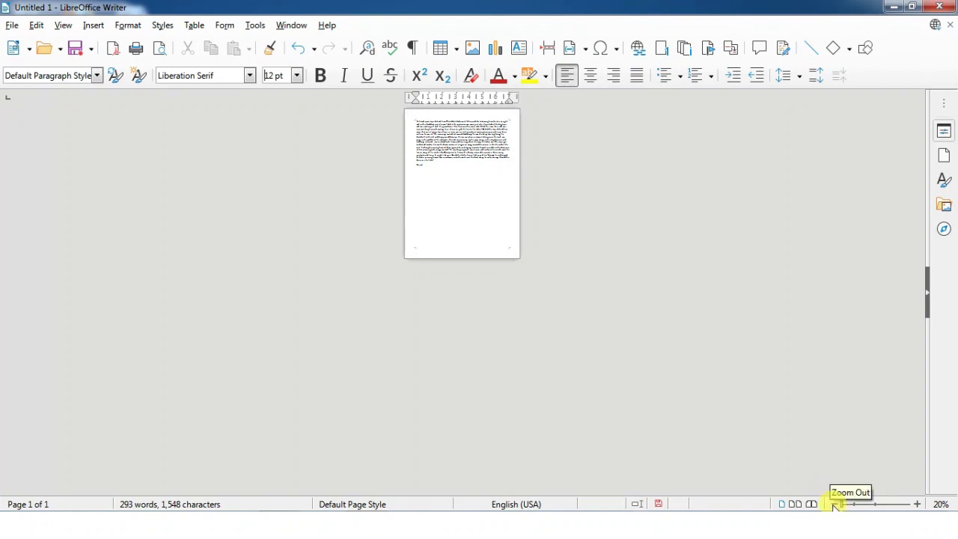
left_click(910, 505)
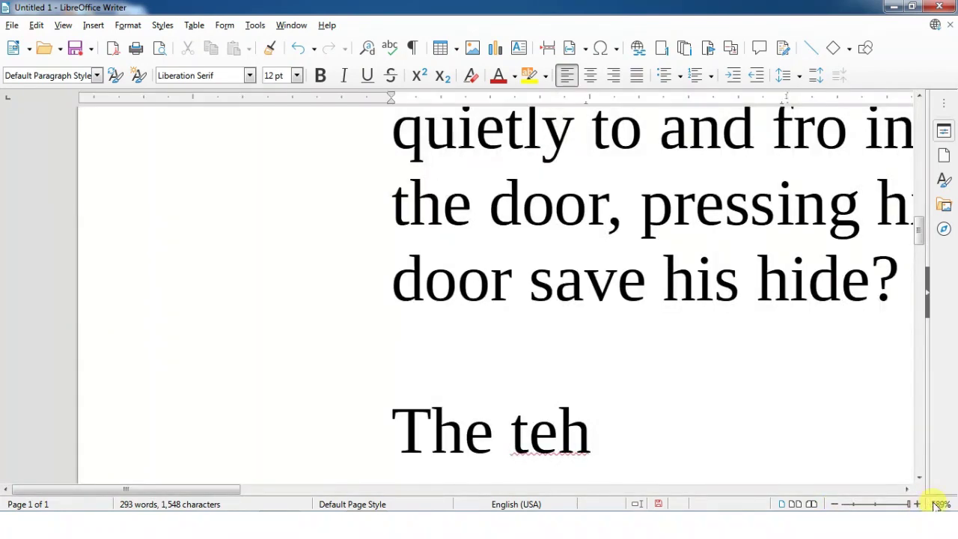
left_click(919, 505)
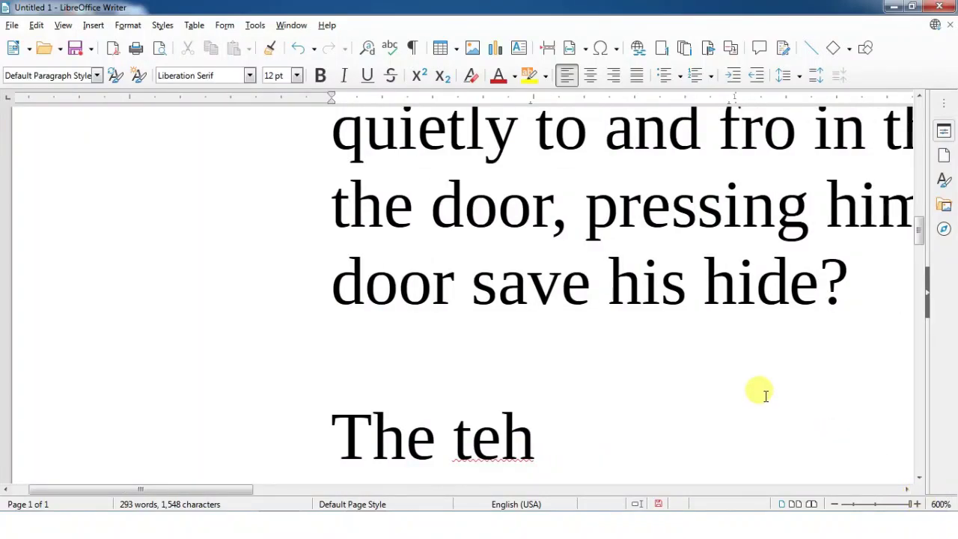
Step: Insert the text "20-600 %" at the start of the line "door save his hide?"
left_click(300, 261)
type("20-6")
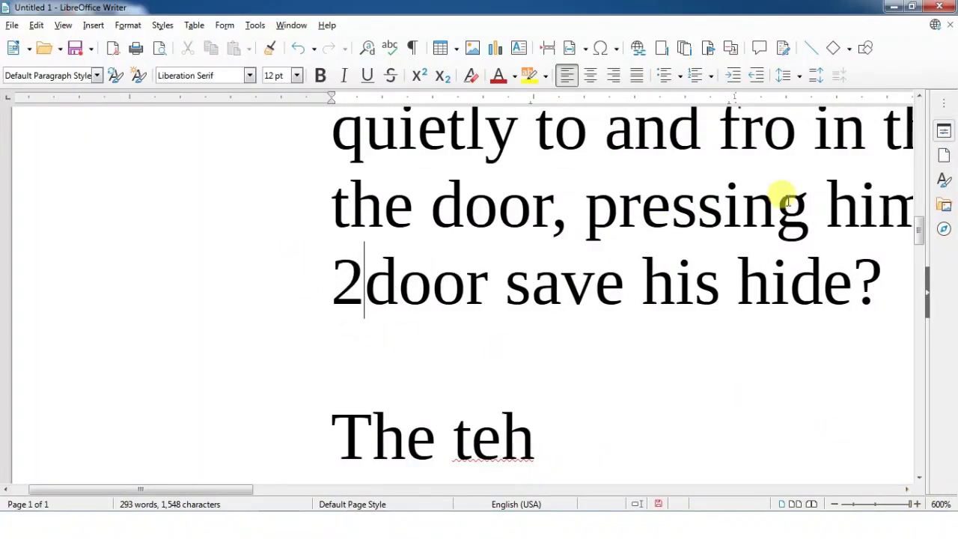
type("00")
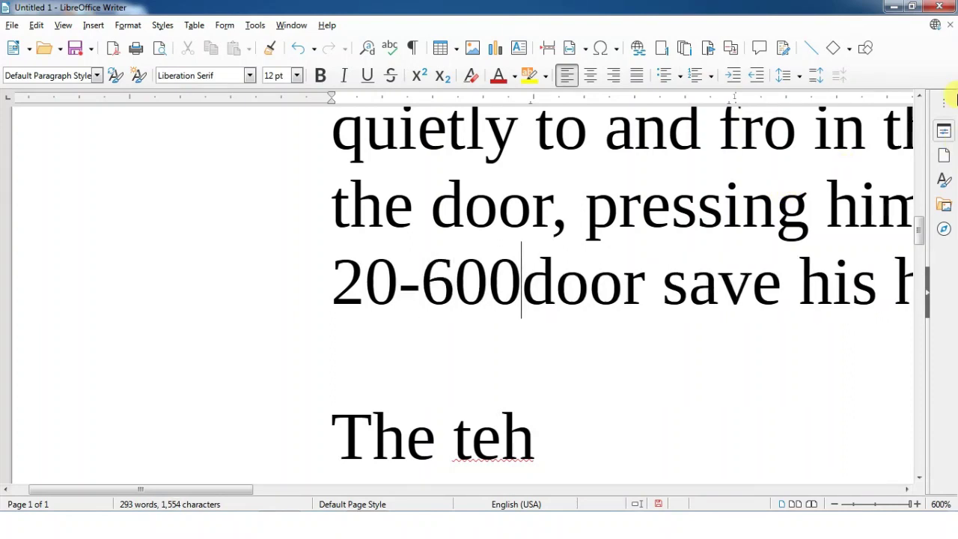
type(" %")
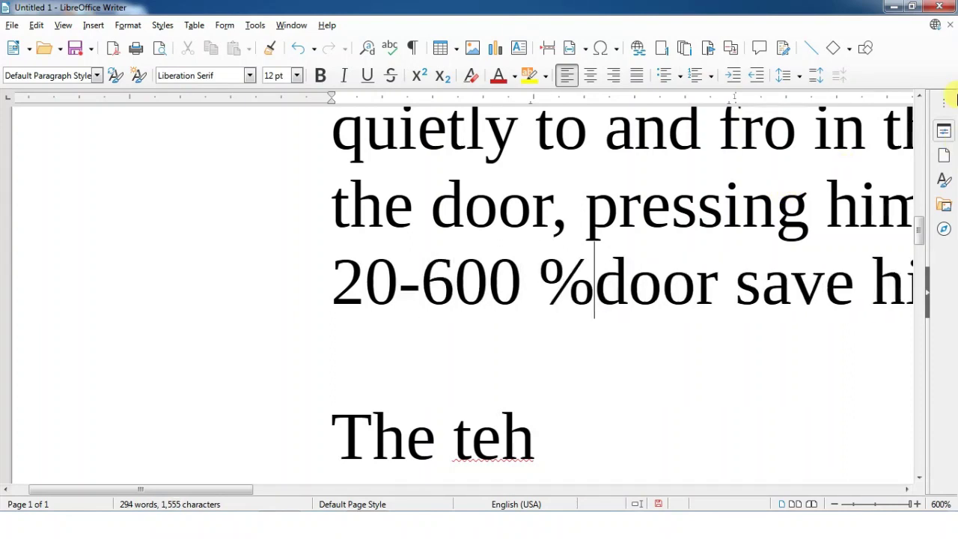